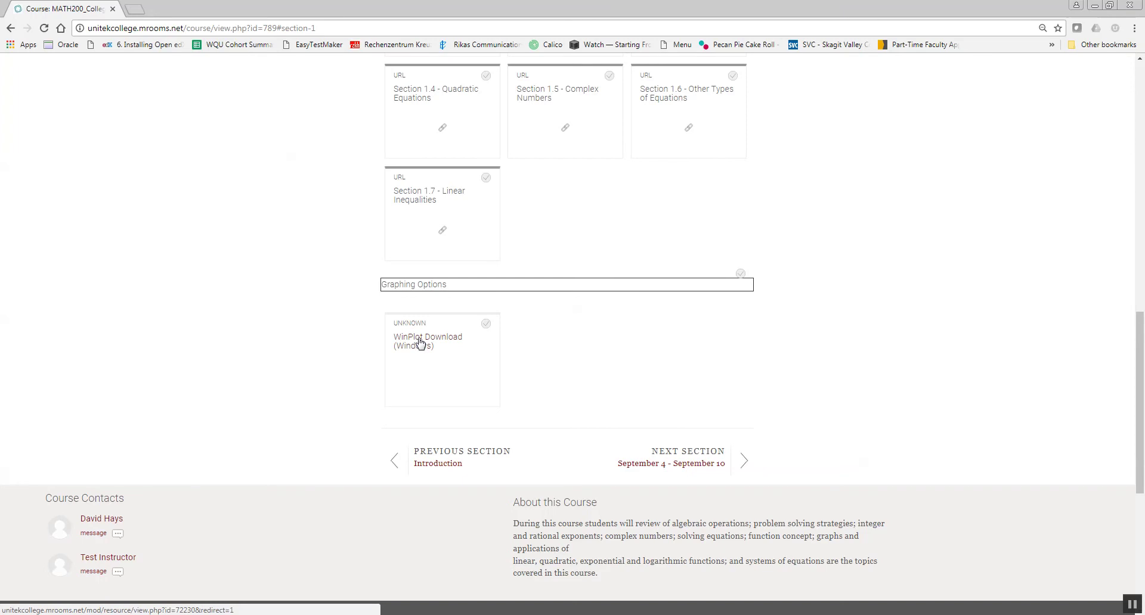
# Download the WinPlot link as winplot.exe into C:\ajava, replacing the existing copy.
pyautogui.rightClick(420, 343)
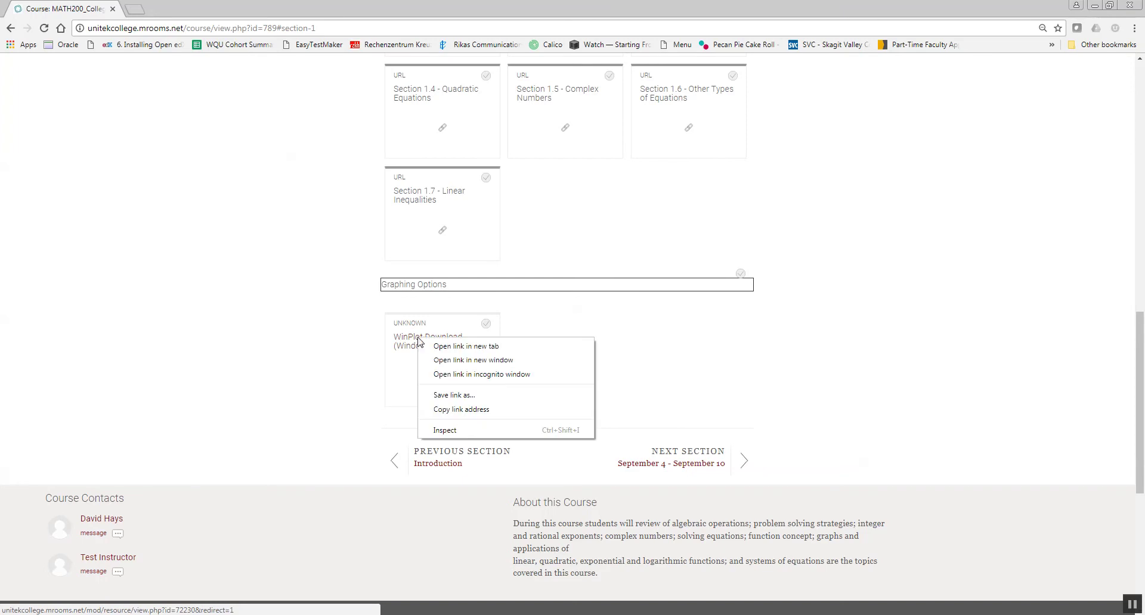
pyautogui.click(448, 395)
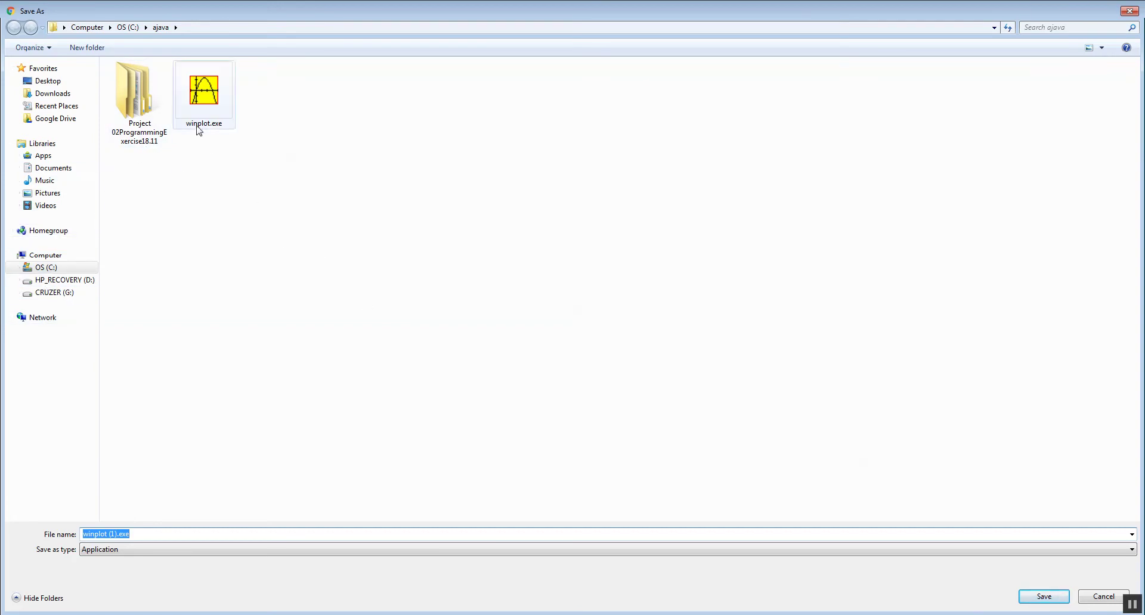
pyautogui.click(213, 100)
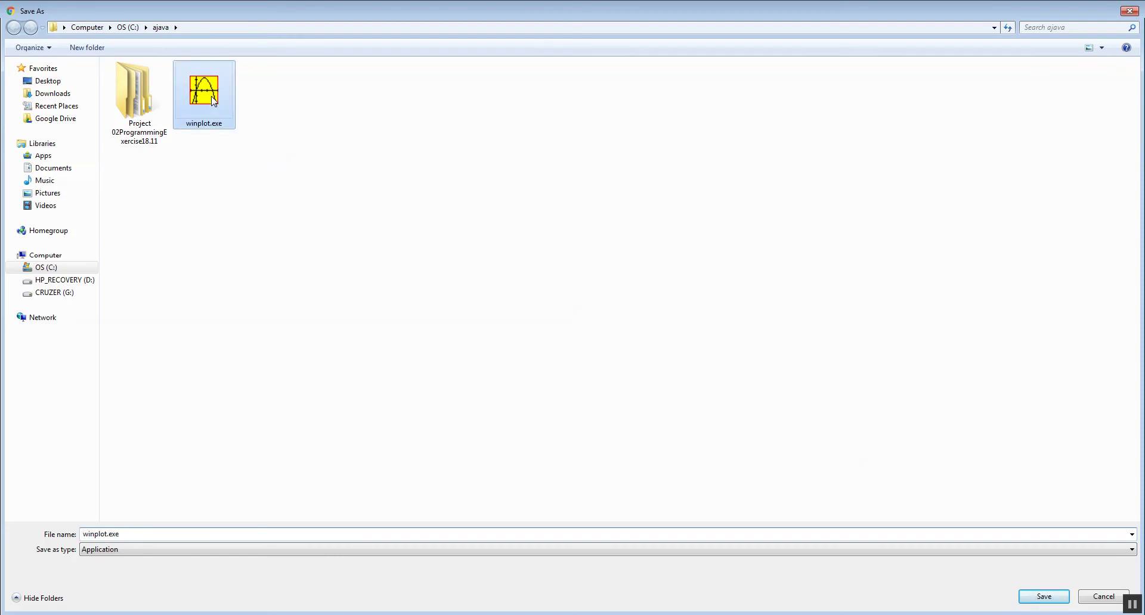
pyautogui.click(1044, 598)
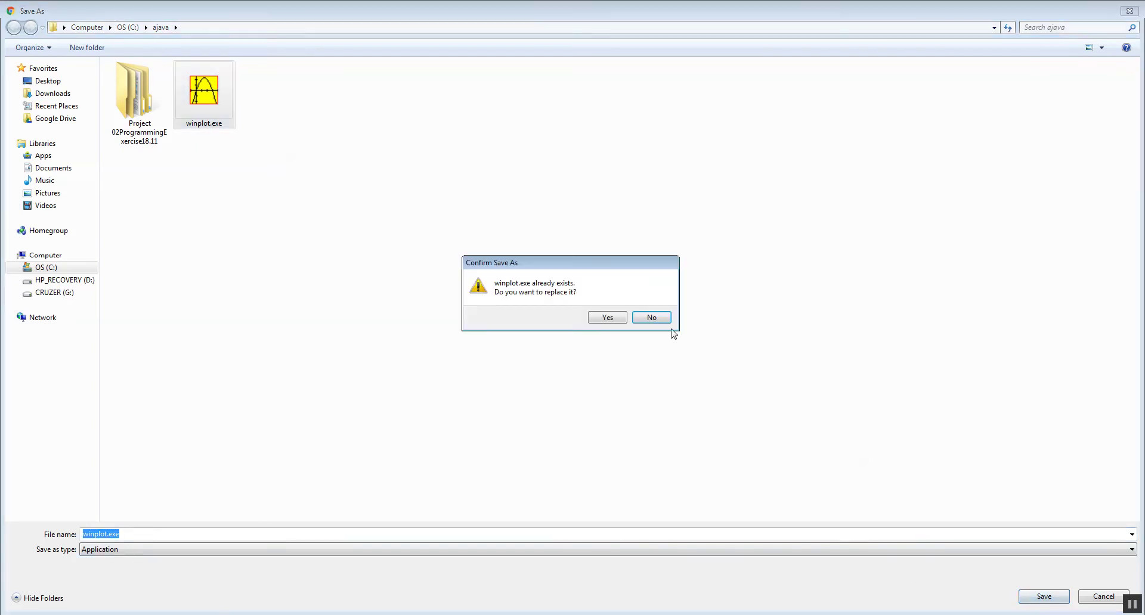
pyautogui.click(609, 318)
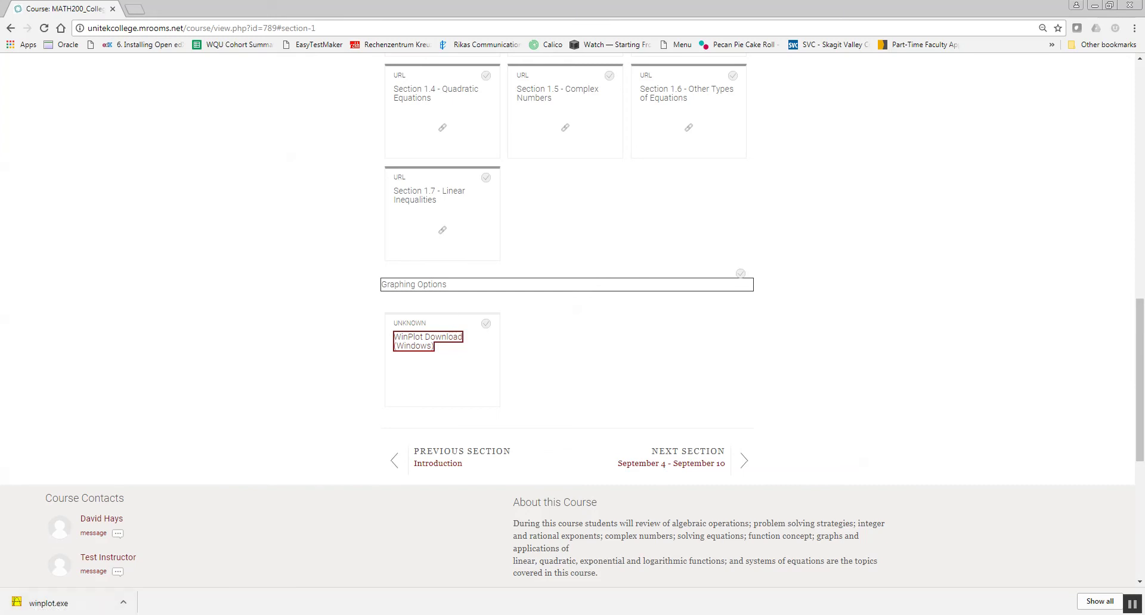
pyautogui.press('super+e')
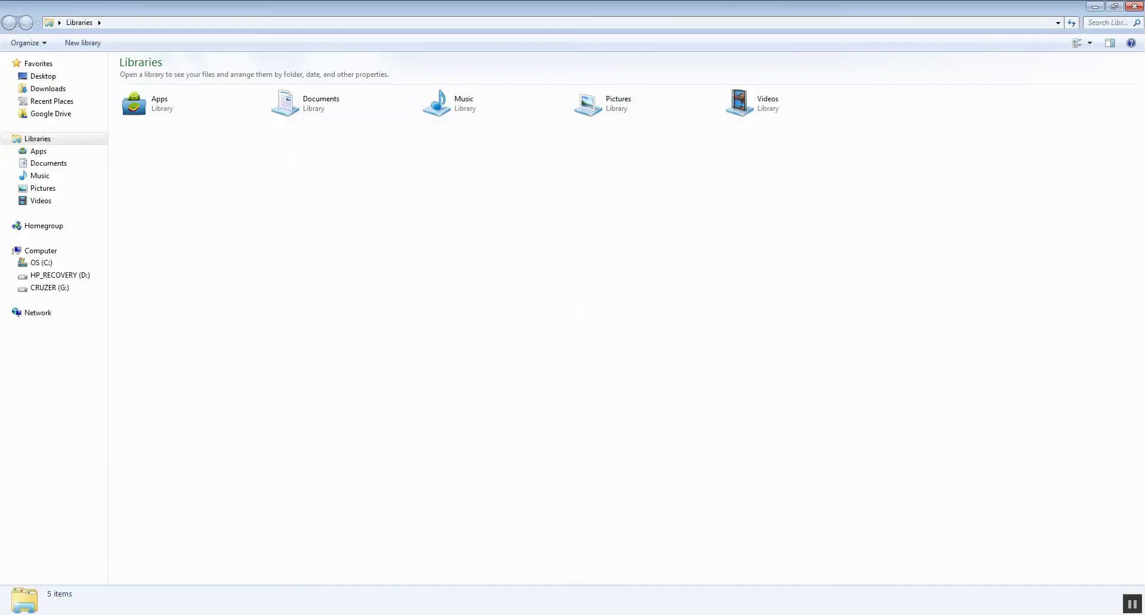
# Open C:\ajava and run winplot.exe, allowing it past the security warning.
pyautogui.click(46, 267)
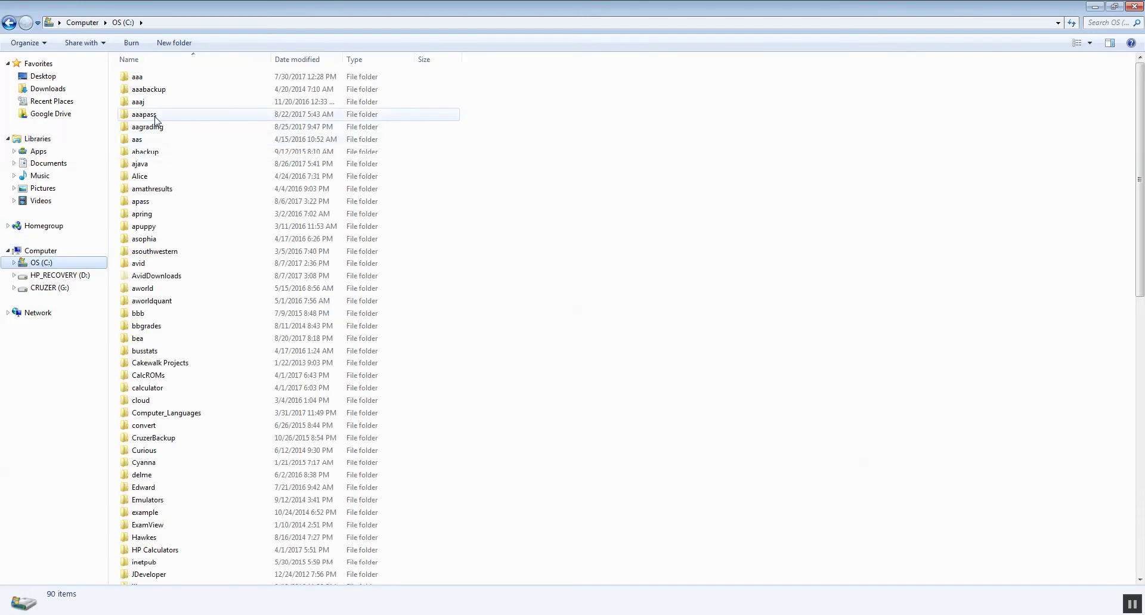
pyautogui.click(143, 167)
pyautogui.doubleClick(143, 168)
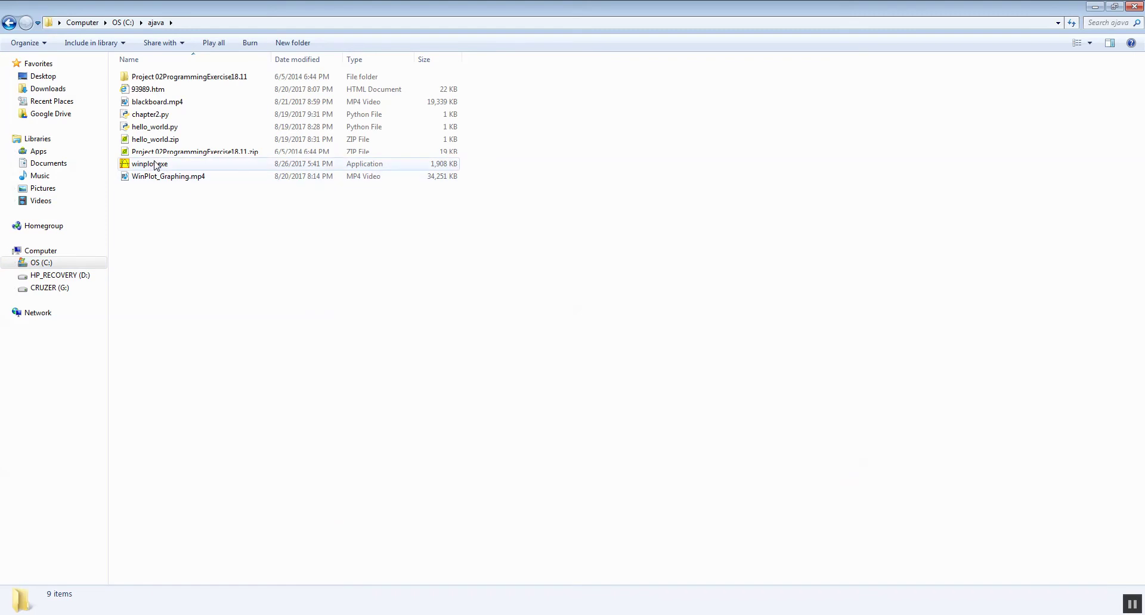
pyautogui.doubleClick(154, 164)
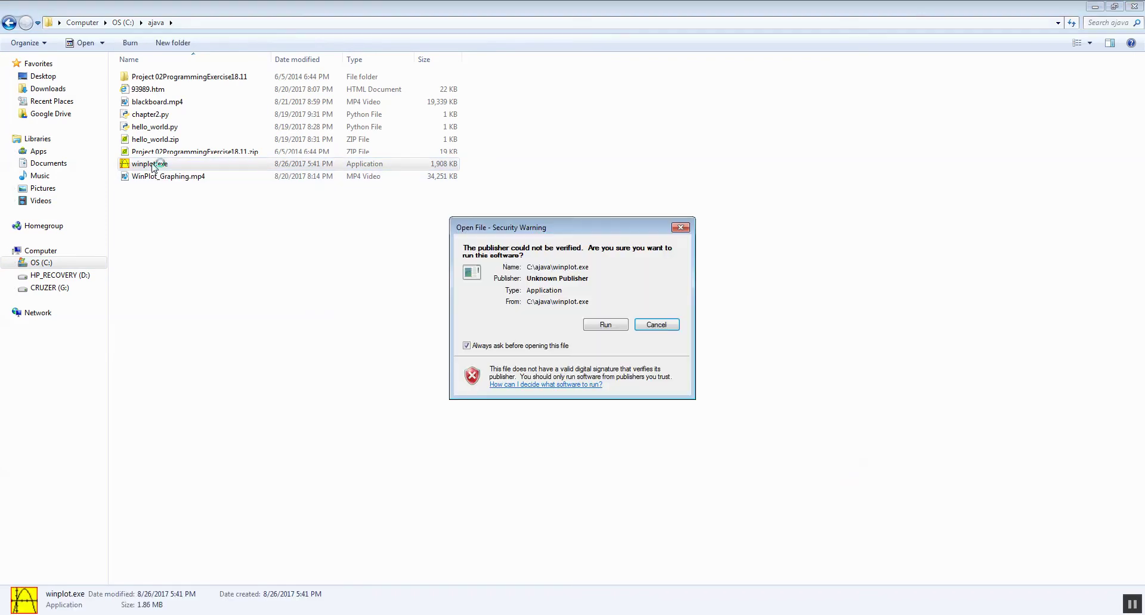
pyautogui.click(621, 327)
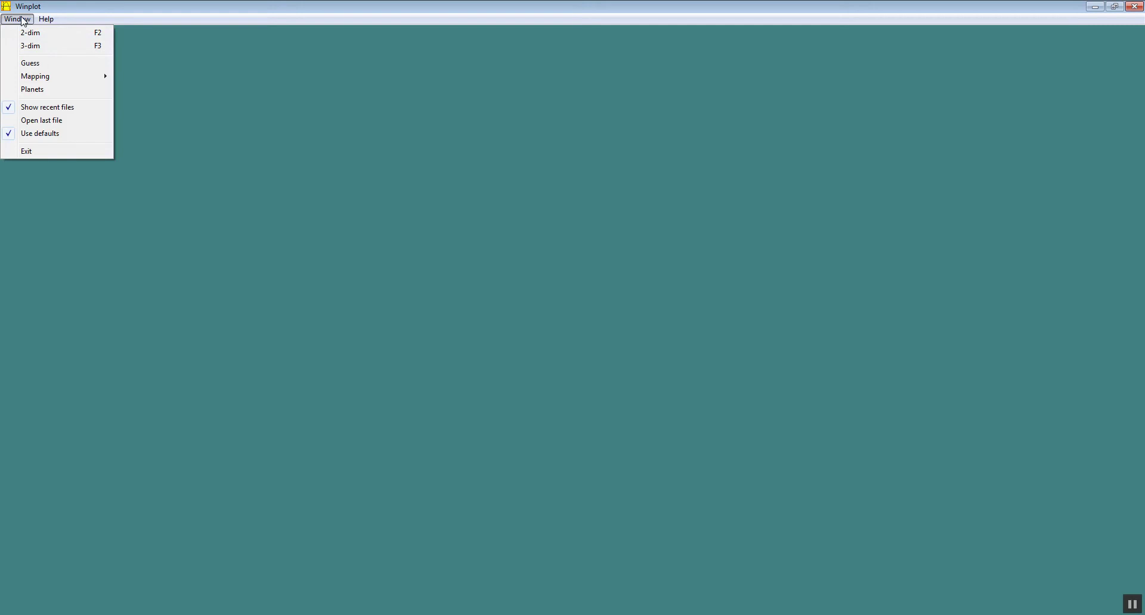
# Start a new 2-D graph window and zoom out to roughly ±10 on both axes.
pyautogui.click(31, 32)
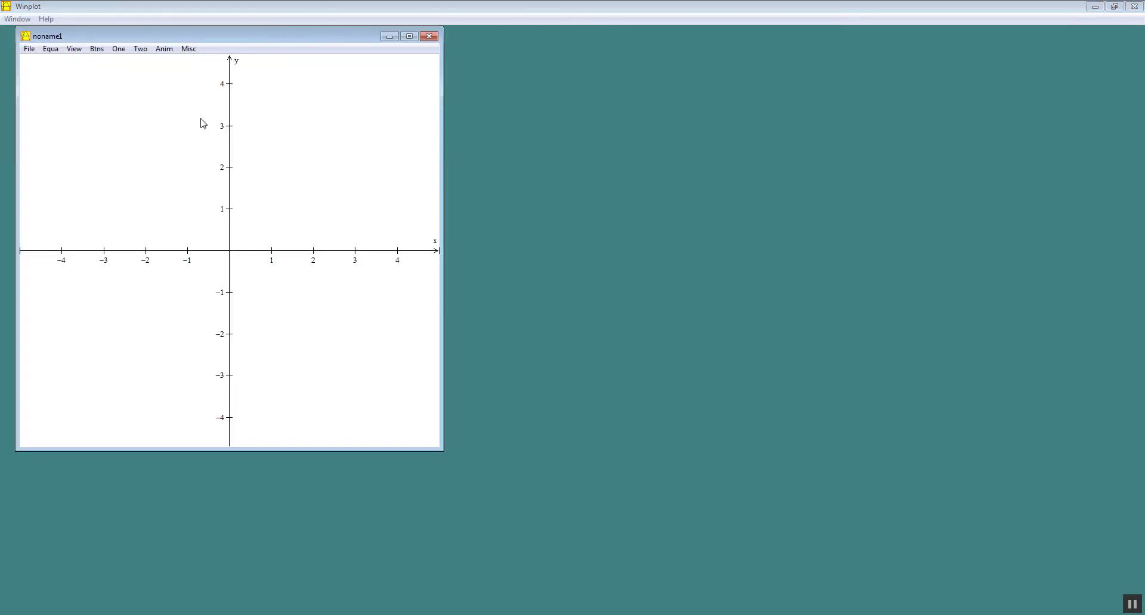
pyautogui.press('pagedown')
pyautogui.press('pagedown')
pyautogui.press('pagedown')
pyautogui.press('pagedown')
pyautogui.press('pagedown')
pyautogui.press('pagedown')
pyautogui.press('pagedown')
pyautogui.press('pagedown')
pyautogui.press('pagedown')
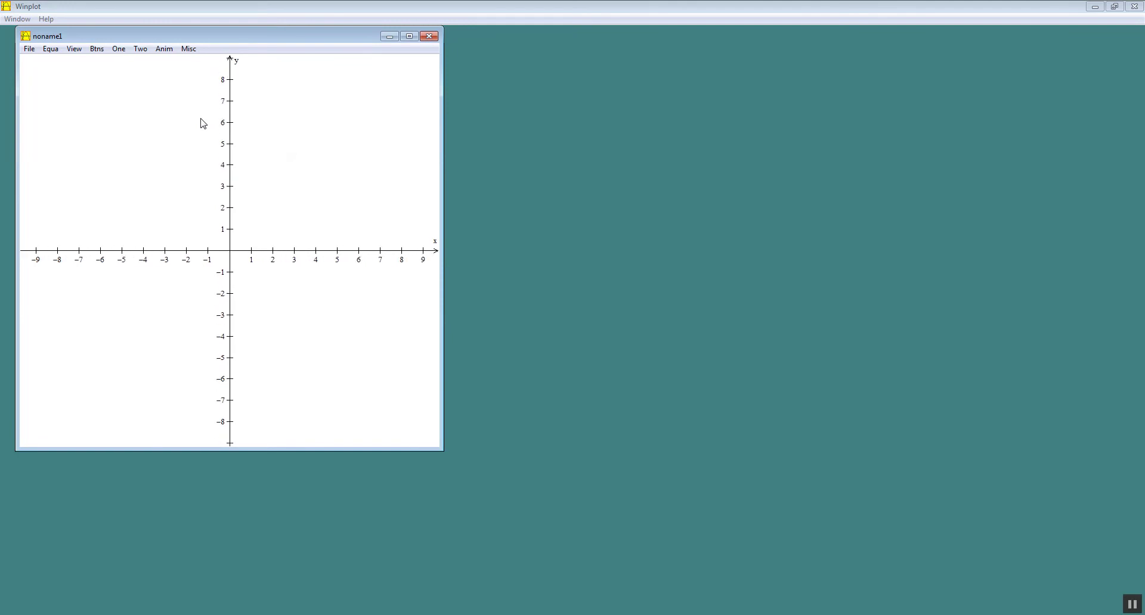
pyautogui.press('pagedown')
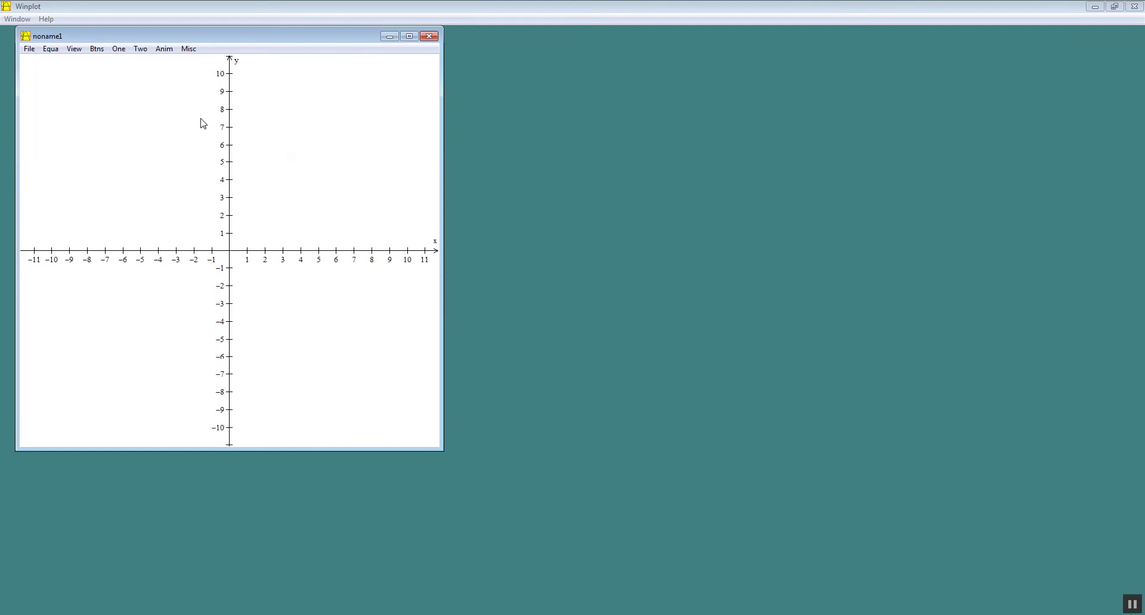
pyautogui.click(52, 50)
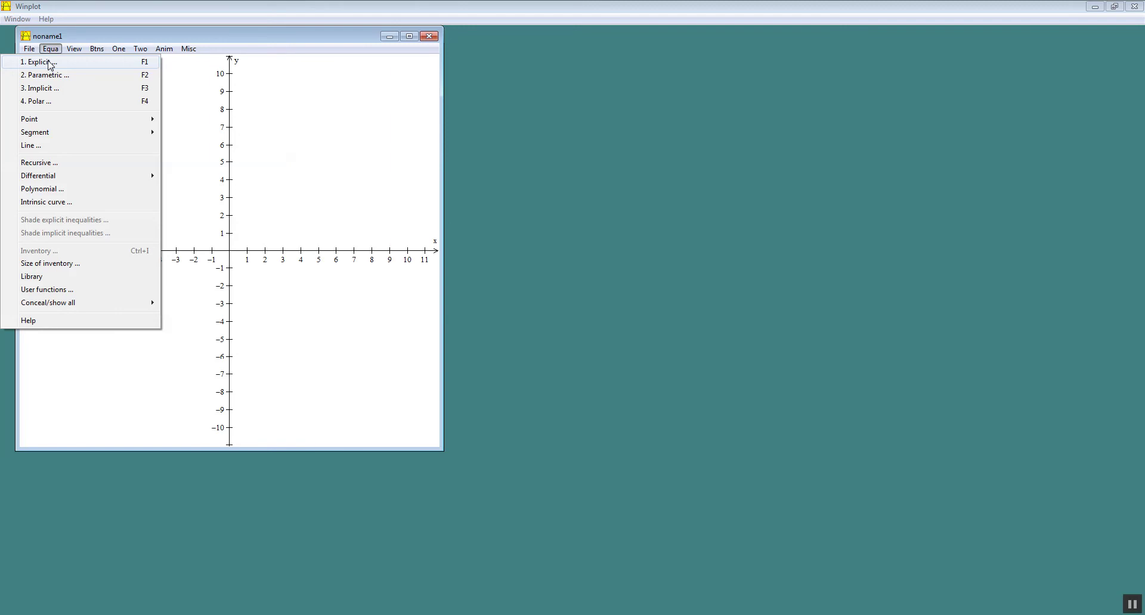
# Plot the explicit function f(x) = x, then delete it from the inventory.
pyautogui.click(50, 62)
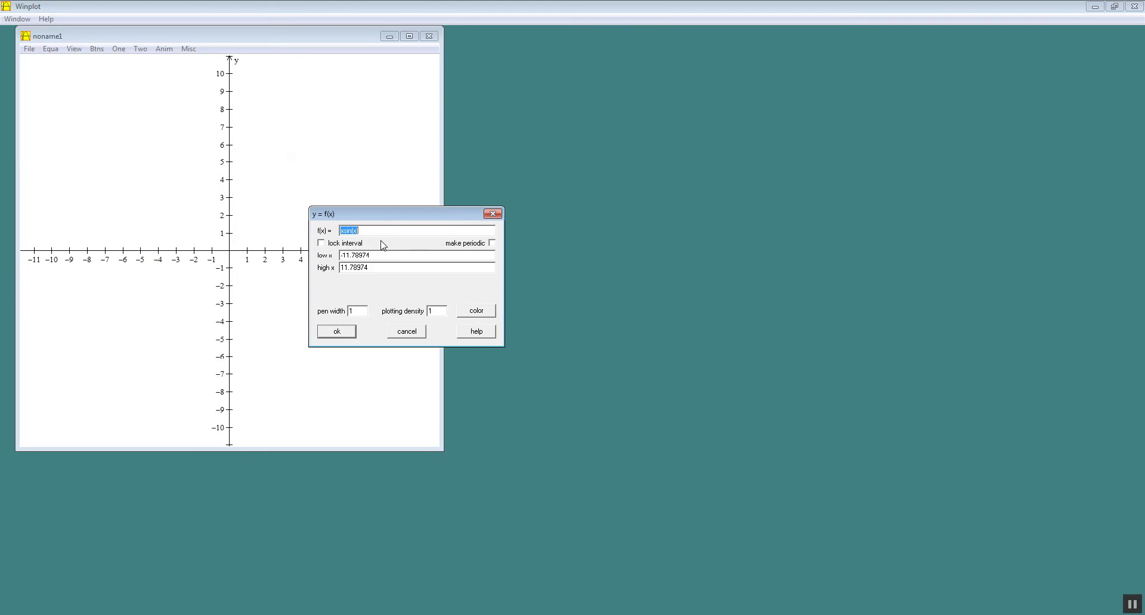
pyautogui.write('x')
pyautogui.click(350, 338)
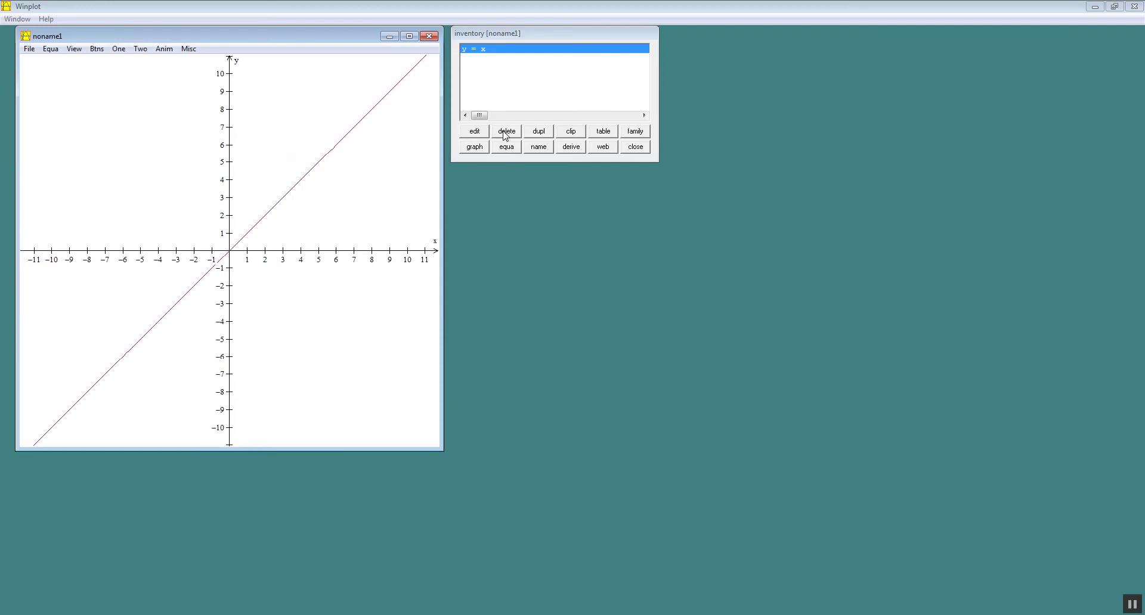
pyautogui.click(511, 129)
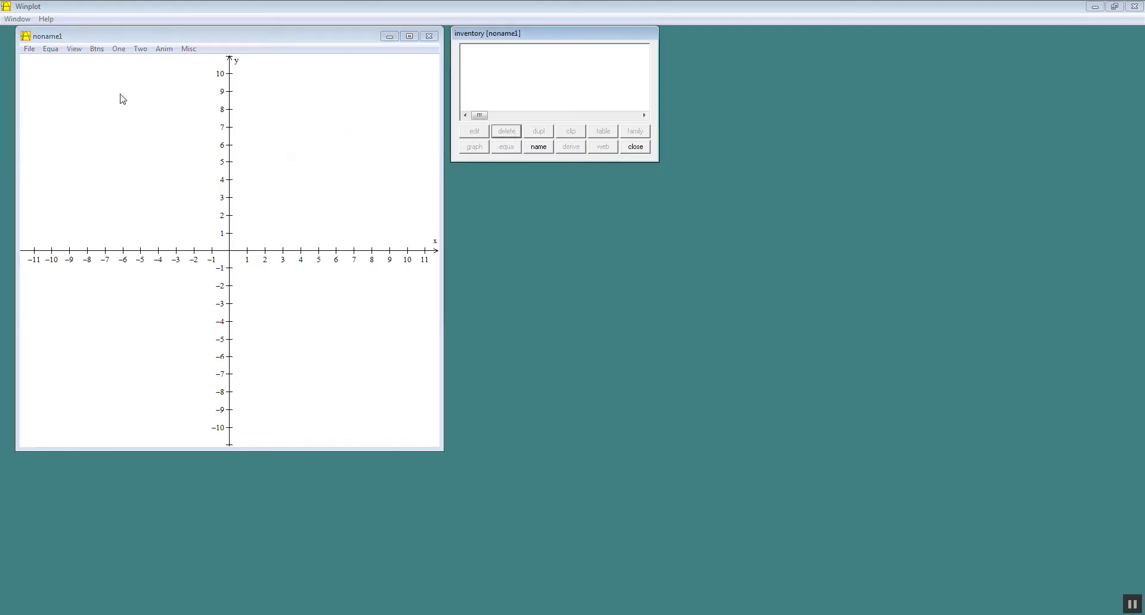
# Plot the explicit function x^2, removing the rejected leading 'y=' from the formula.
pyautogui.click(55, 51)
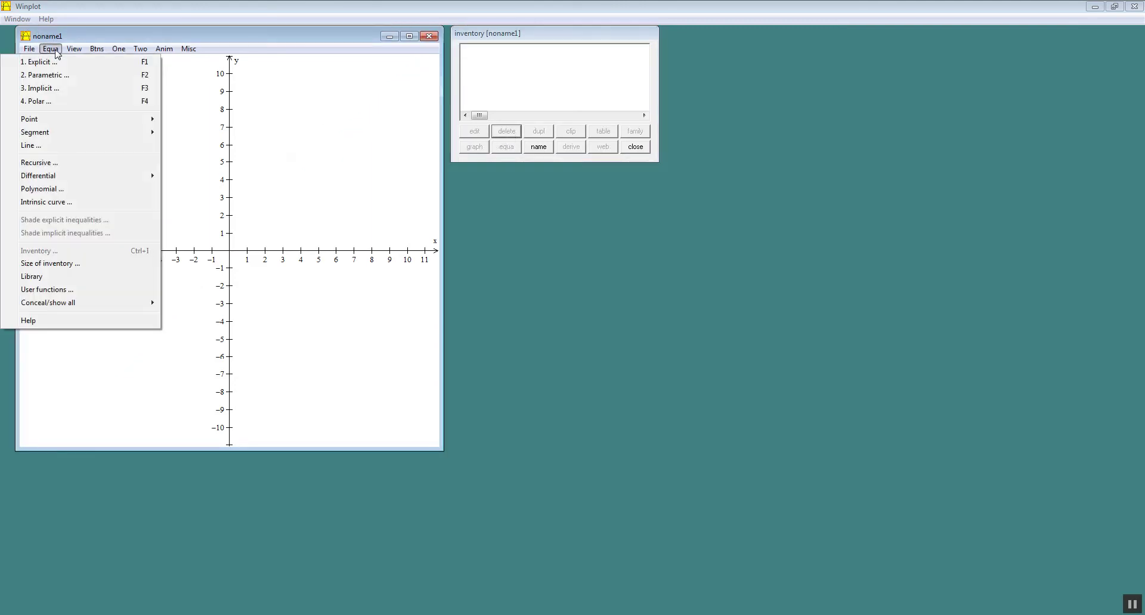
pyautogui.click(42, 62)
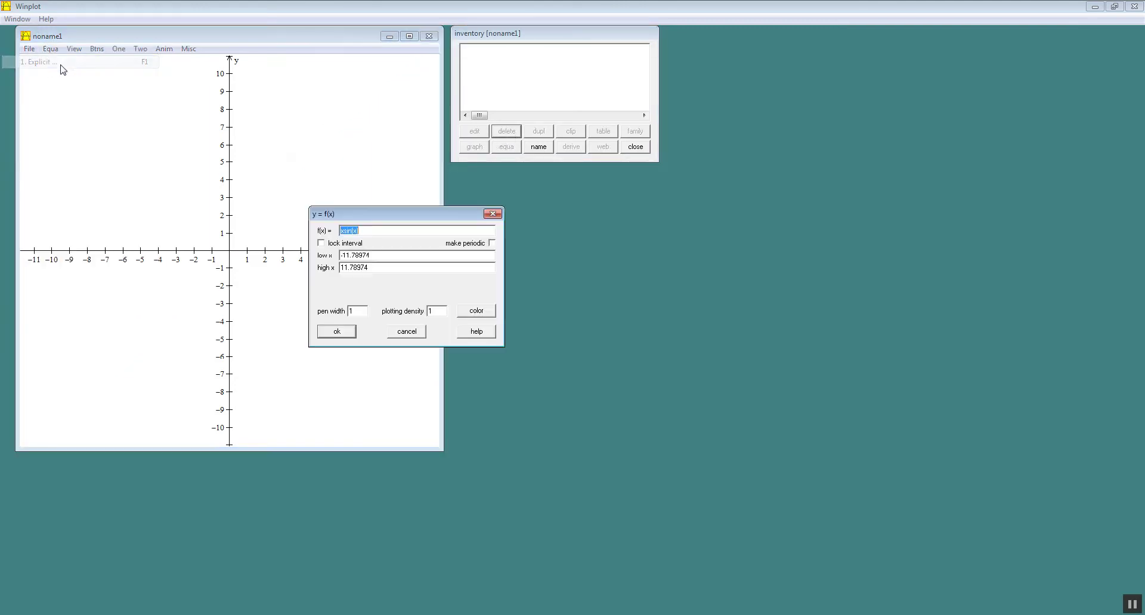
pyautogui.write('y')
pyautogui.write('=x^@')
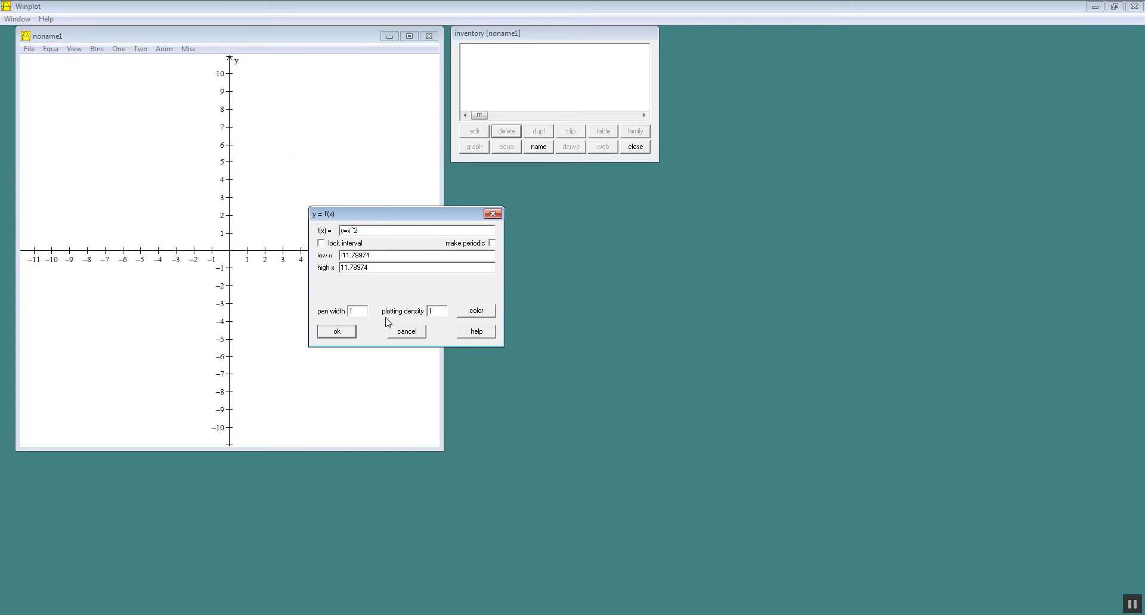
pyautogui.click(339, 333)
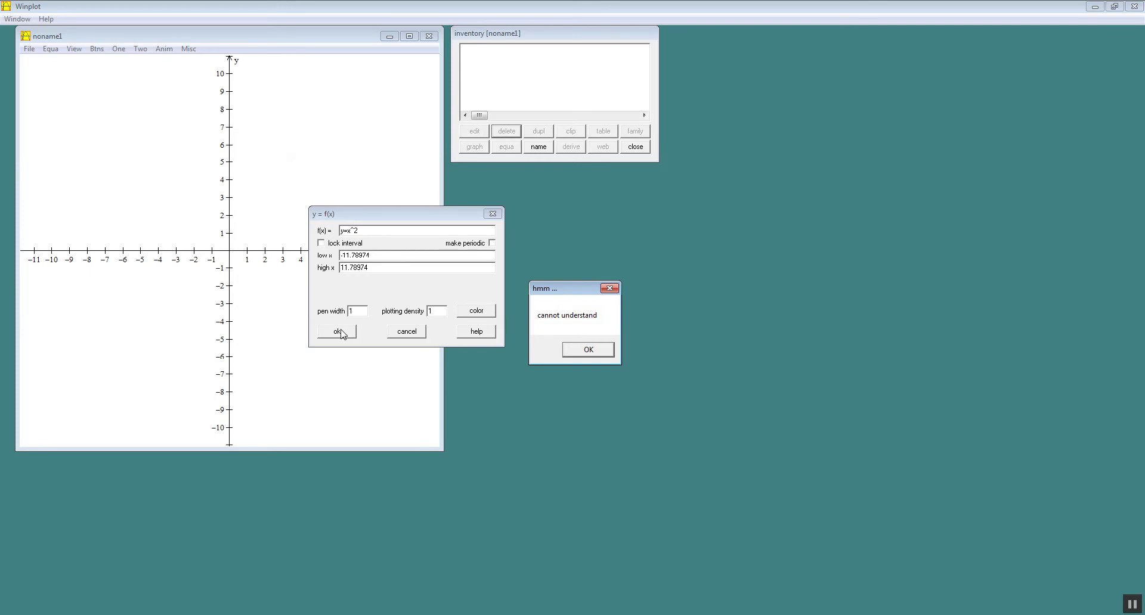
pyautogui.click(587, 349)
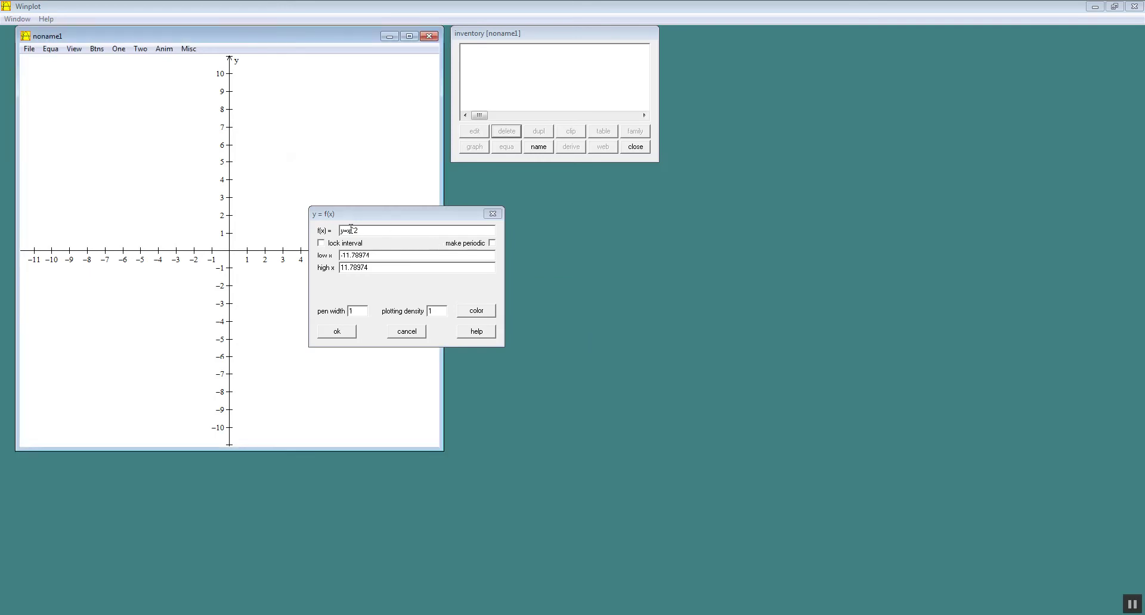
pyautogui.moveTo(351, 230); pyautogui.dragTo(340, 230)
pyautogui.press('Delete')
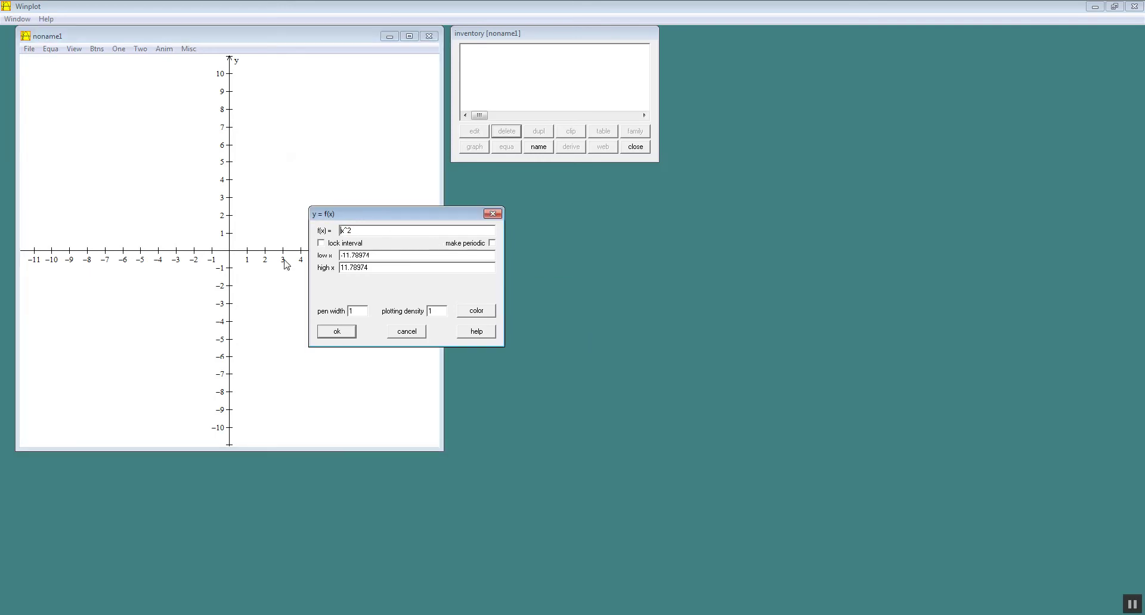
pyautogui.click(337, 332)
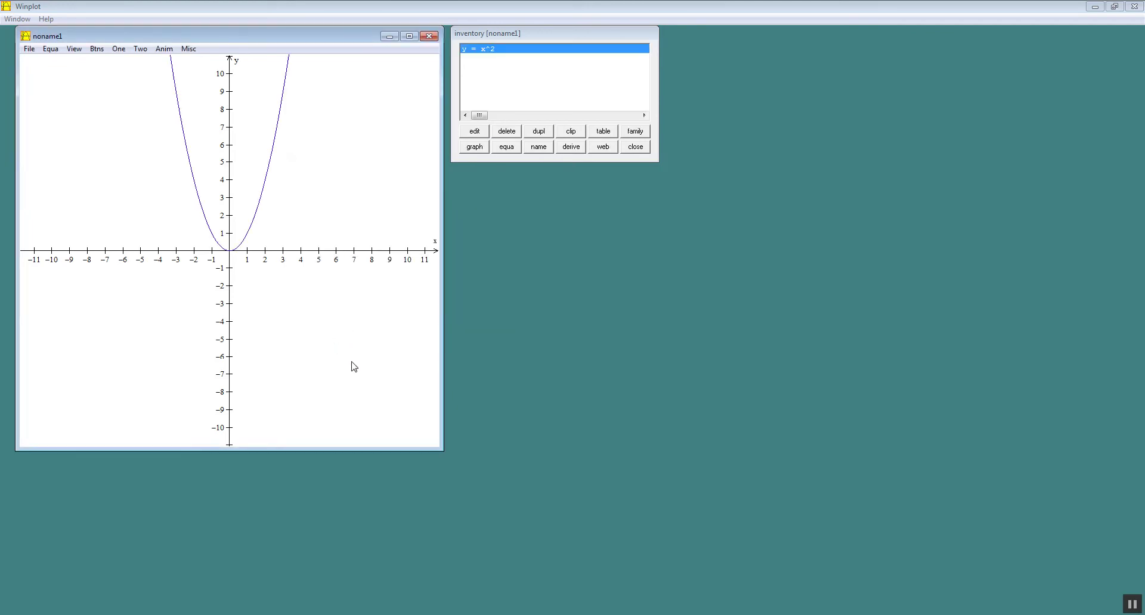
# Delete the parabola, plot the cubic x^3, then delete that curve as well.
pyautogui.click(507, 132)
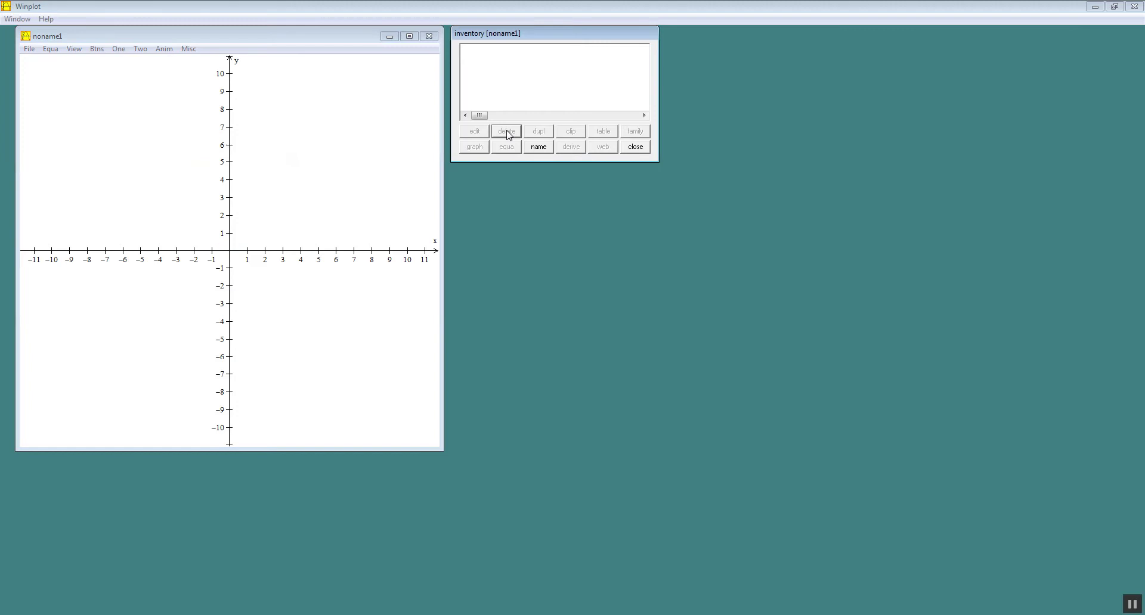
pyautogui.click(53, 49)
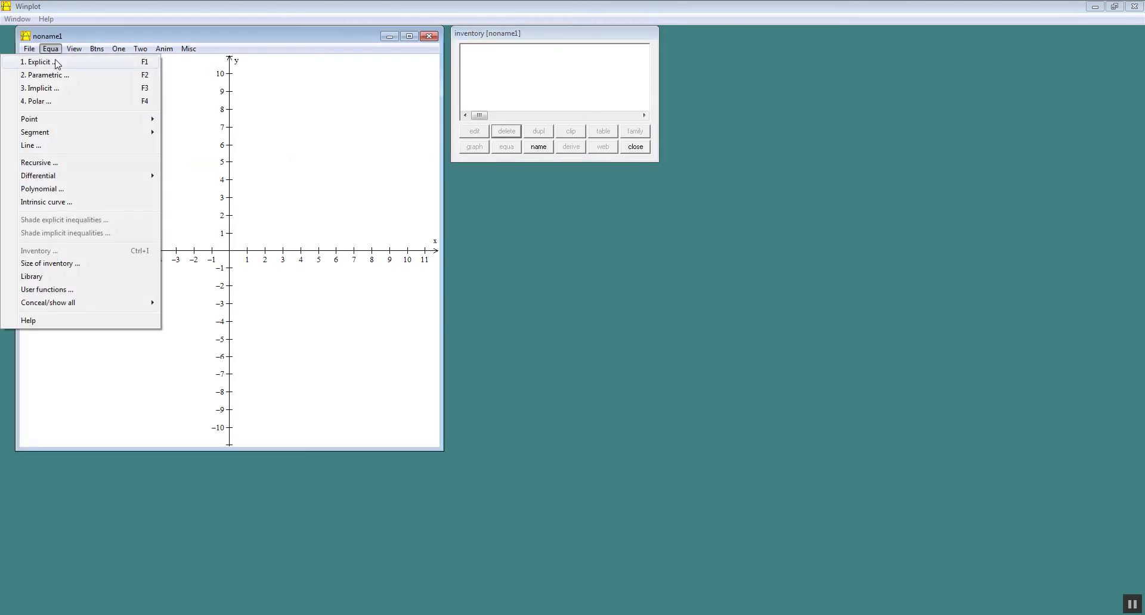
pyautogui.click(57, 62)
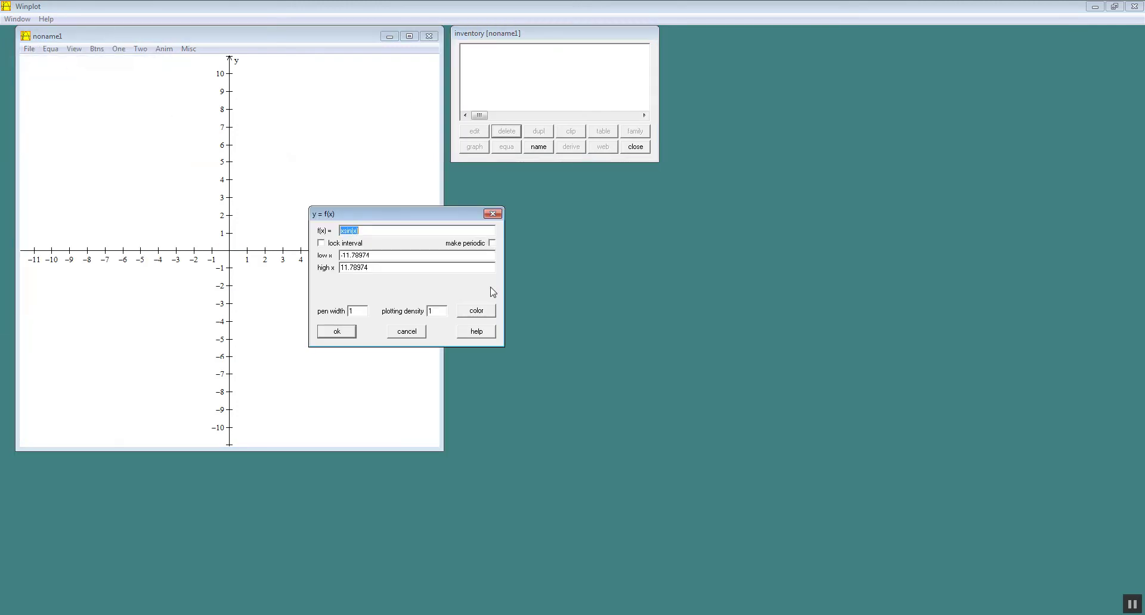
pyautogui.write('x^3')
pyautogui.click(338, 333)
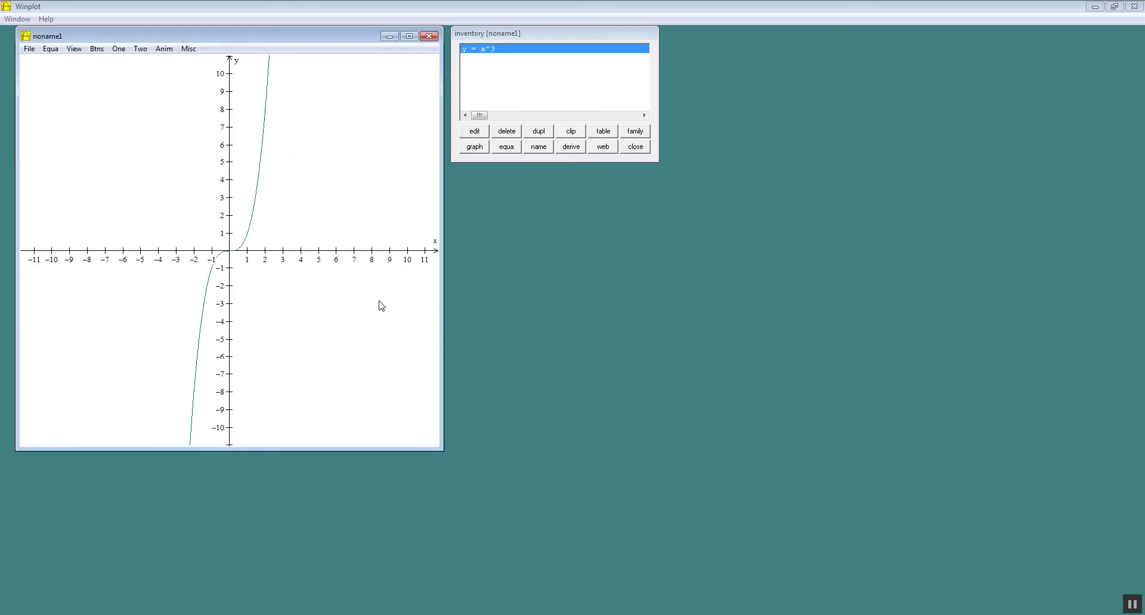
pyautogui.click(513, 133)
# Plot the square-root curve x^(1/2) as an explicit function, then delete it.
pyautogui.click(50, 51)
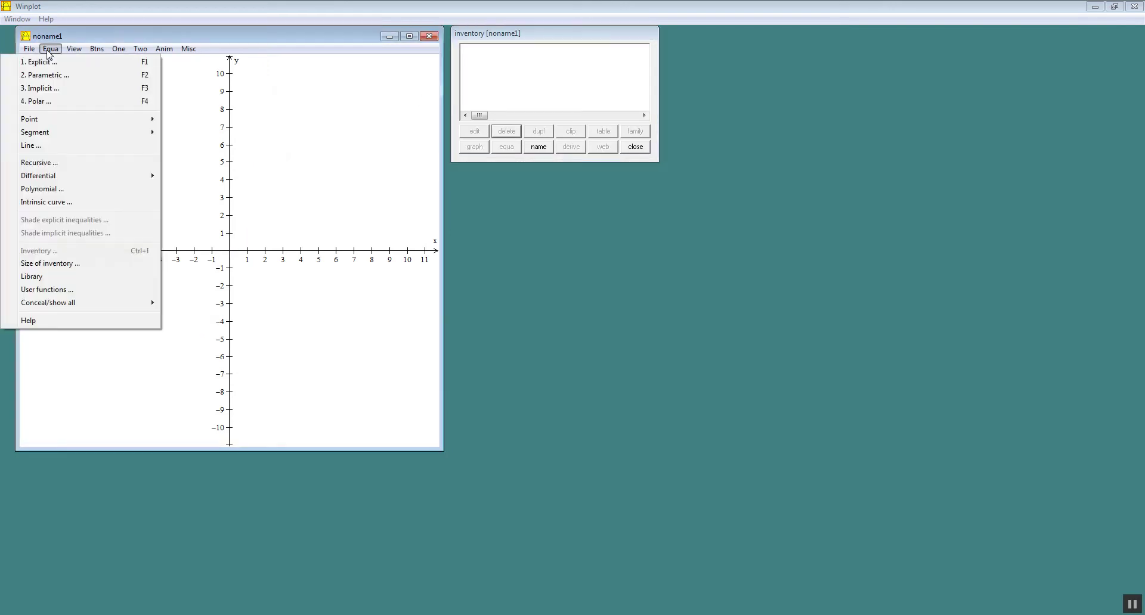
pyautogui.click(47, 62)
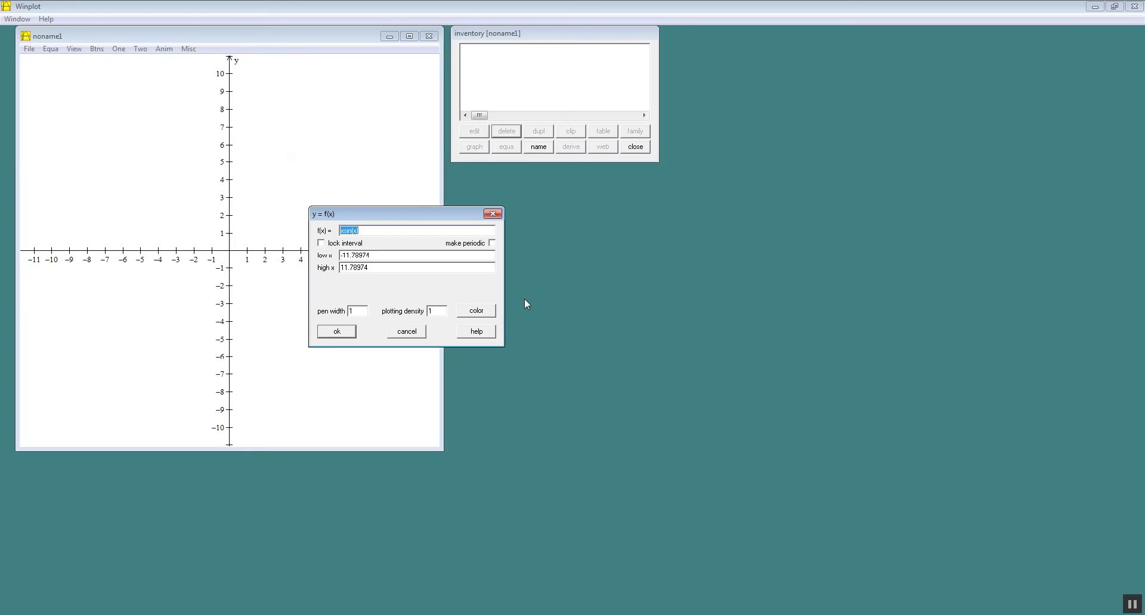
pyautogui.write('x^(1/2')
pyautogui.click(337, 331)
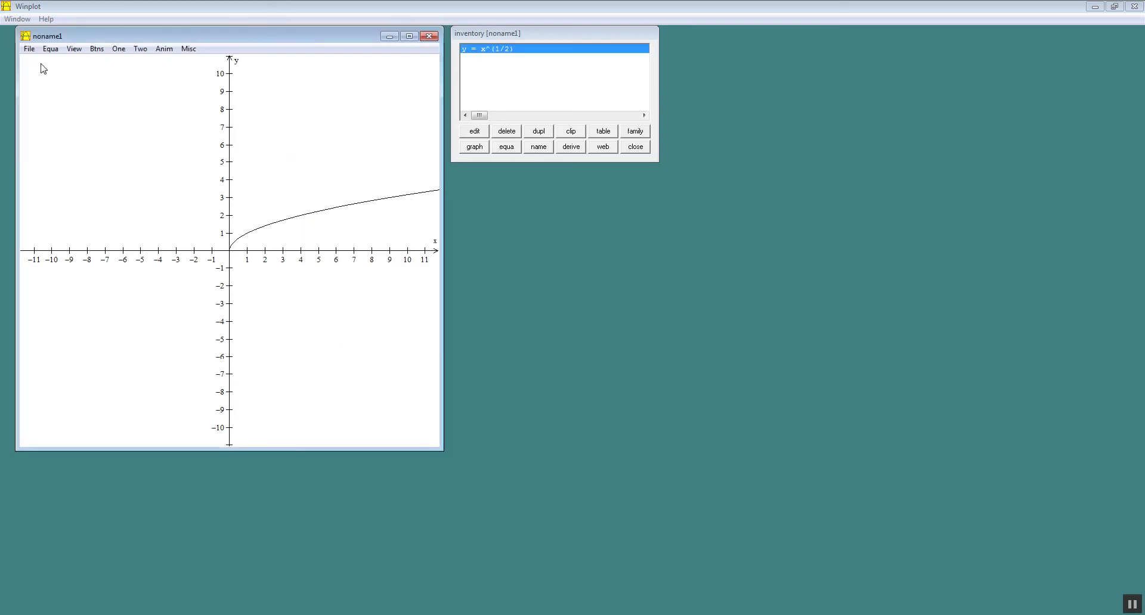
pyautogui.click(512, 129)
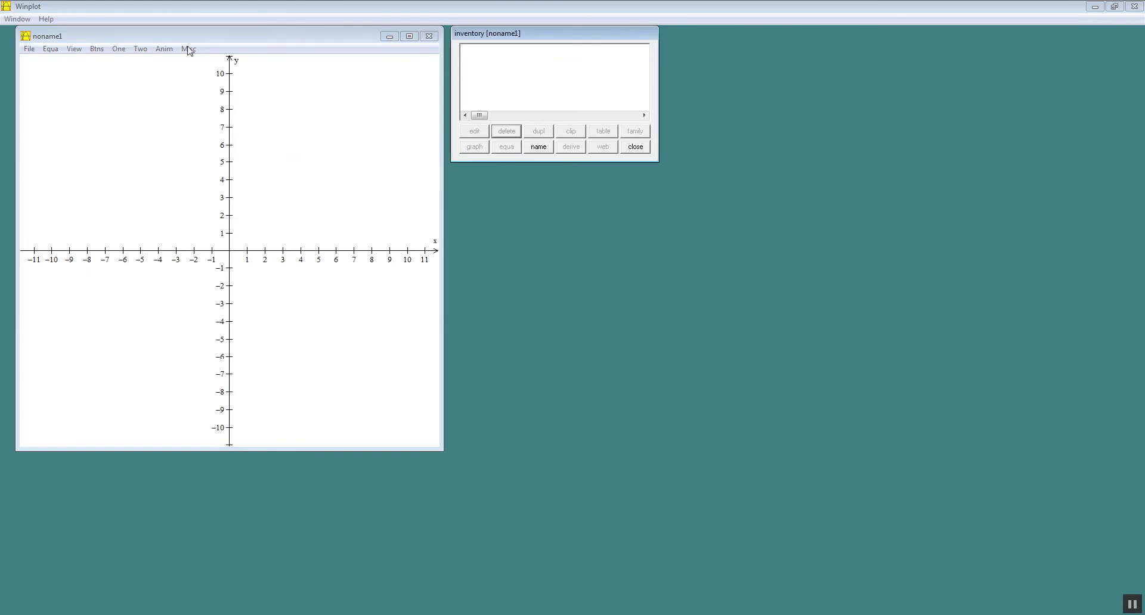
pyautogui.click(51, 50)
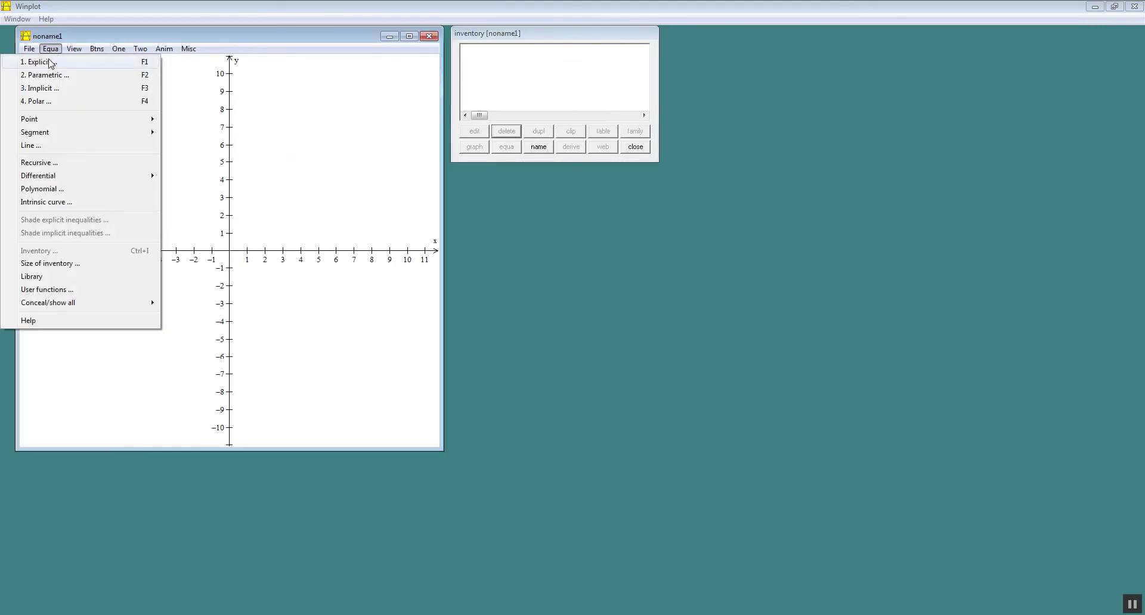
pyautogui.click(47, 62)
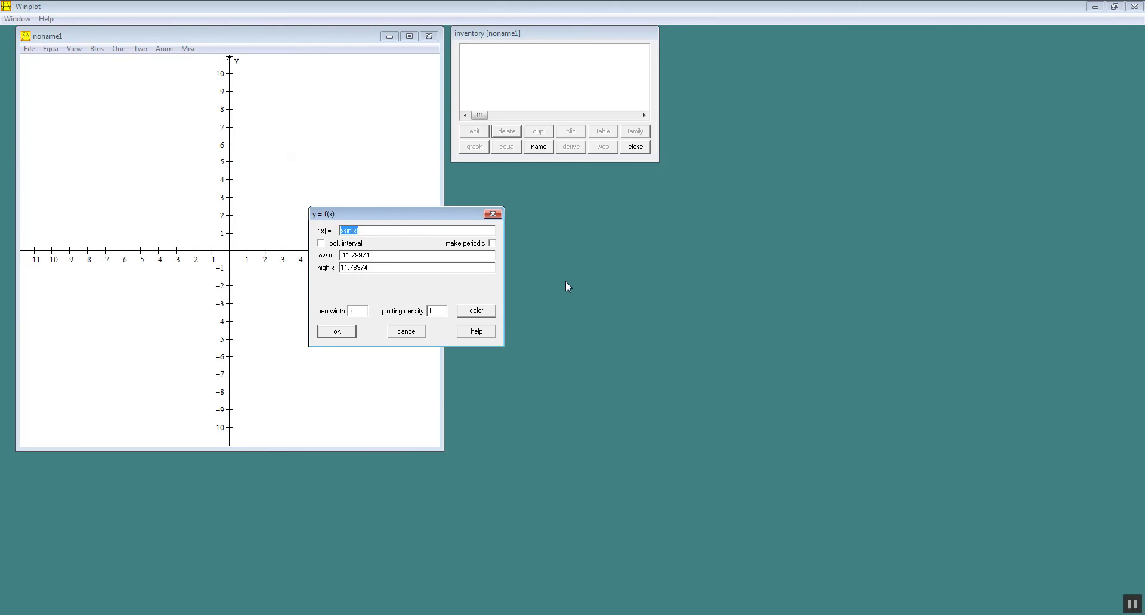
pyautogui.write('s')
pyautogui.click(348, 332)
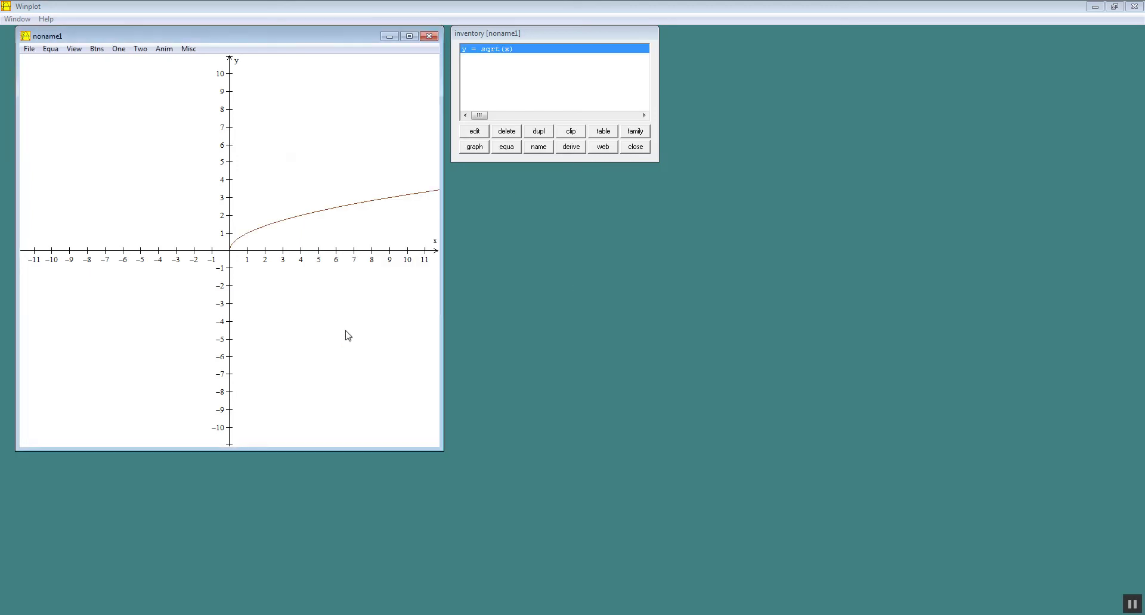
pyautogui.click(506, 132)
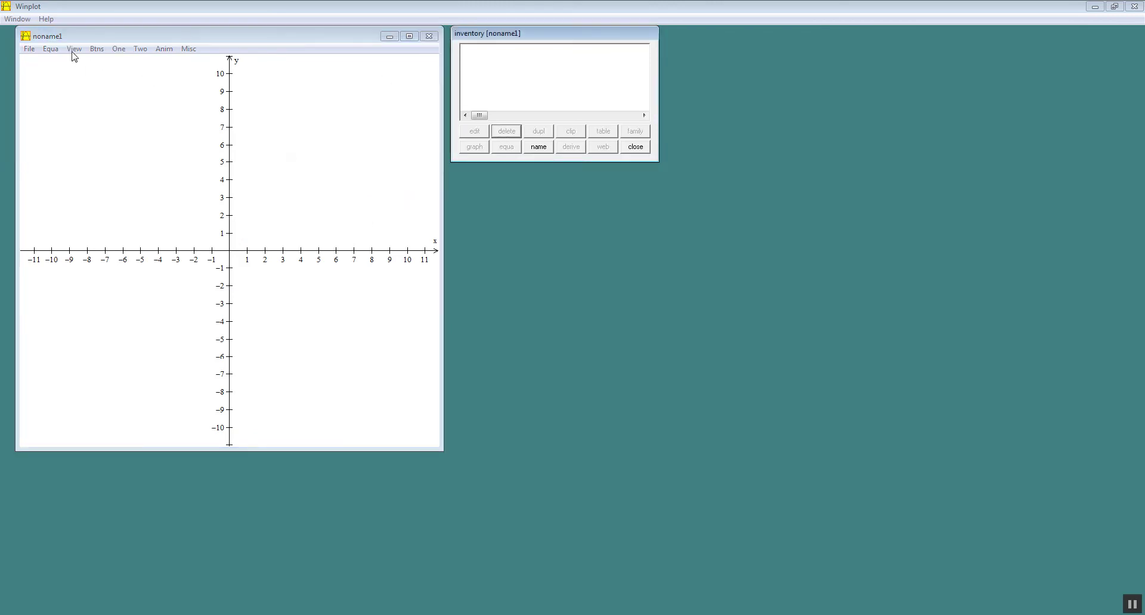
# Open the function library help.txt, highlight abs(x), and move the window beside the graph.
pyautogui.click(53, 50)
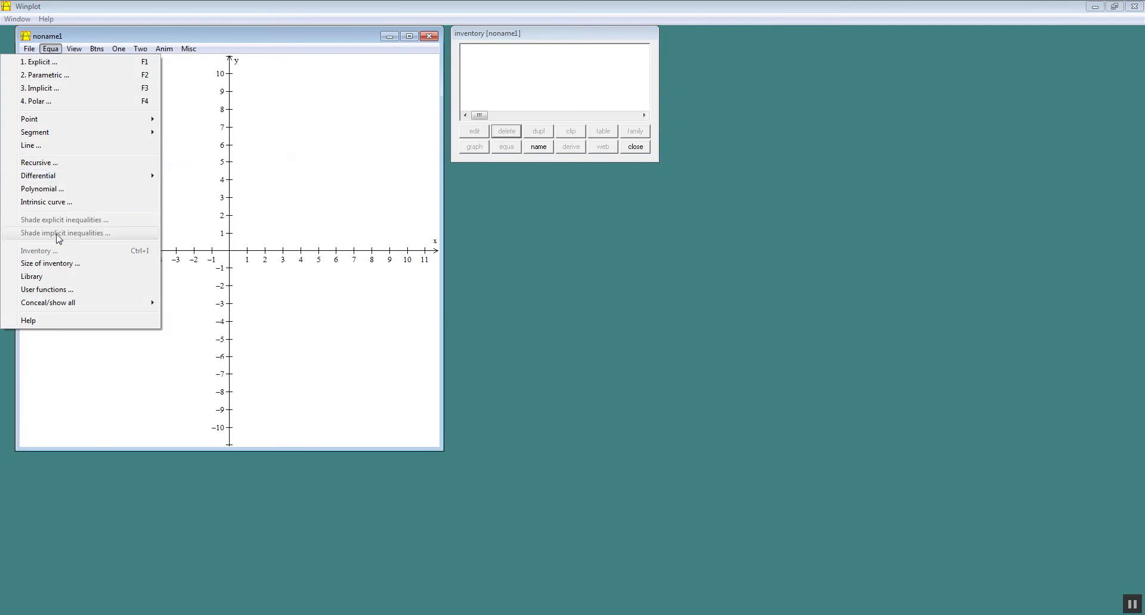
pyautogui.click(40, 281)
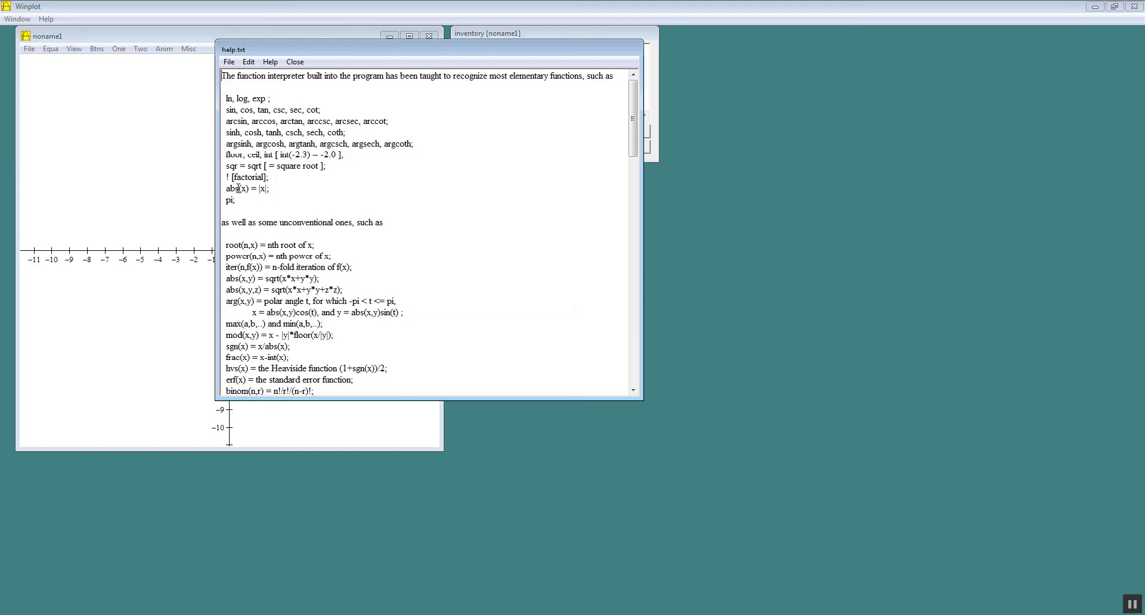
pyautogui.moveTo(226, 188); pyautogui.dragTo(250, 192)
pyautogui.moveTo(314, 51); pyautogui.dragTo(774, 56)
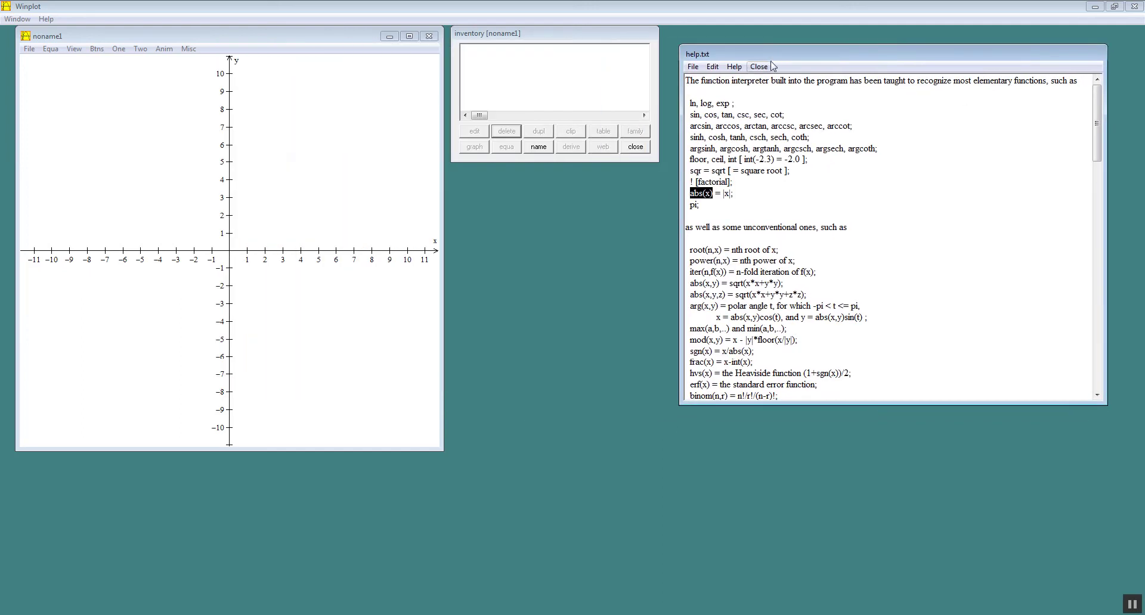
pyautogui.click(55, 49)
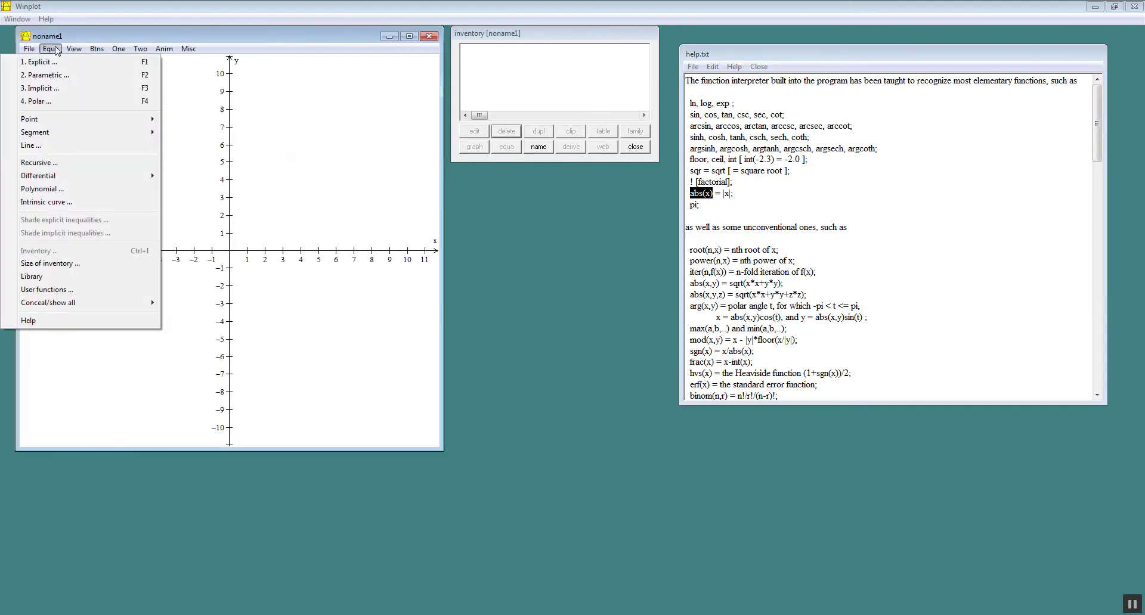
pyautogui.click(54, 62)
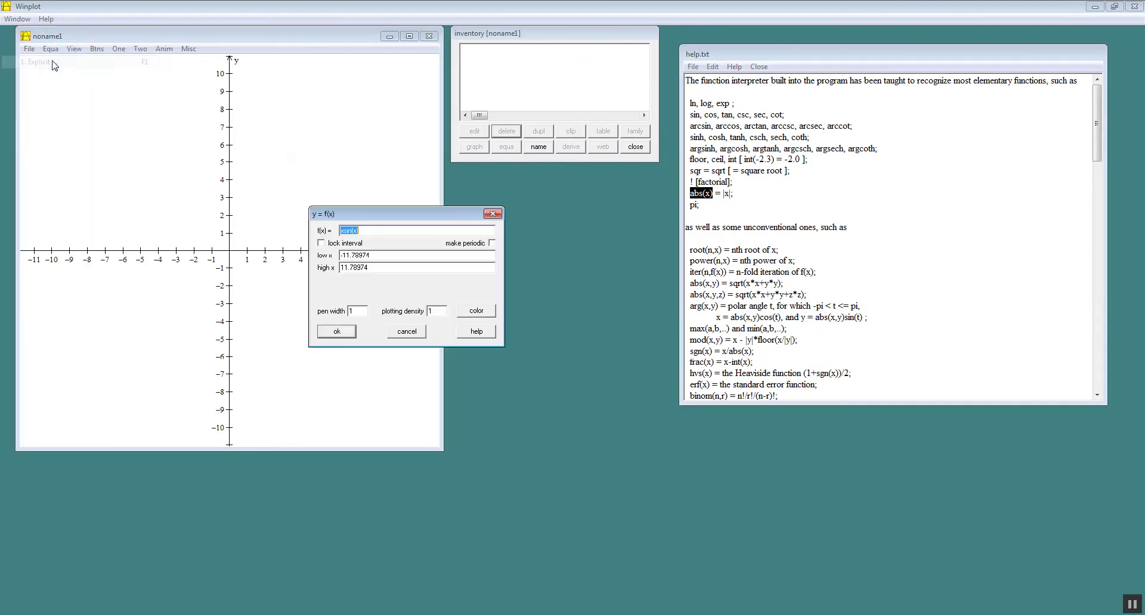
pyautogui.write('abs(x)')
pyautogui.click(334, 335)
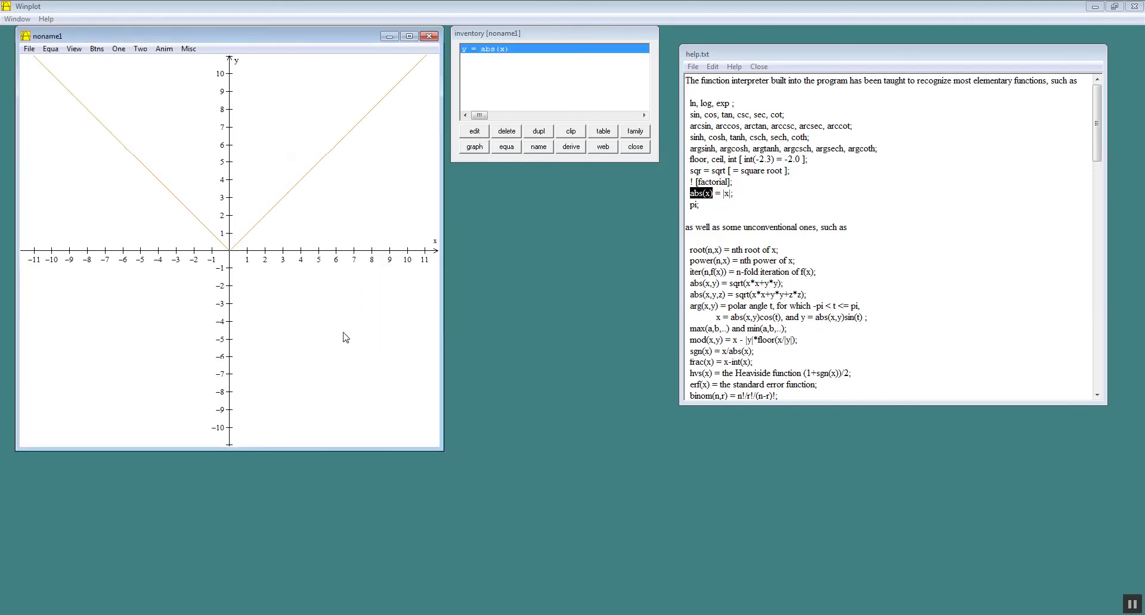
pyautogui.click(506, 131)
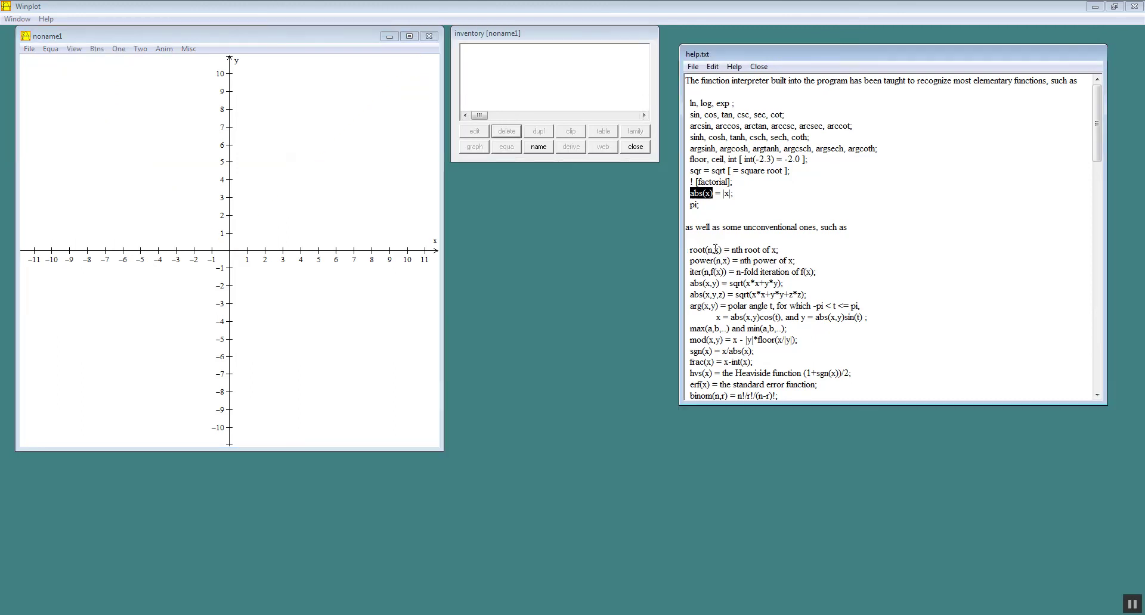
pyautogui.moveTo(723, 250); pyautogui.dragTo(689, 251)
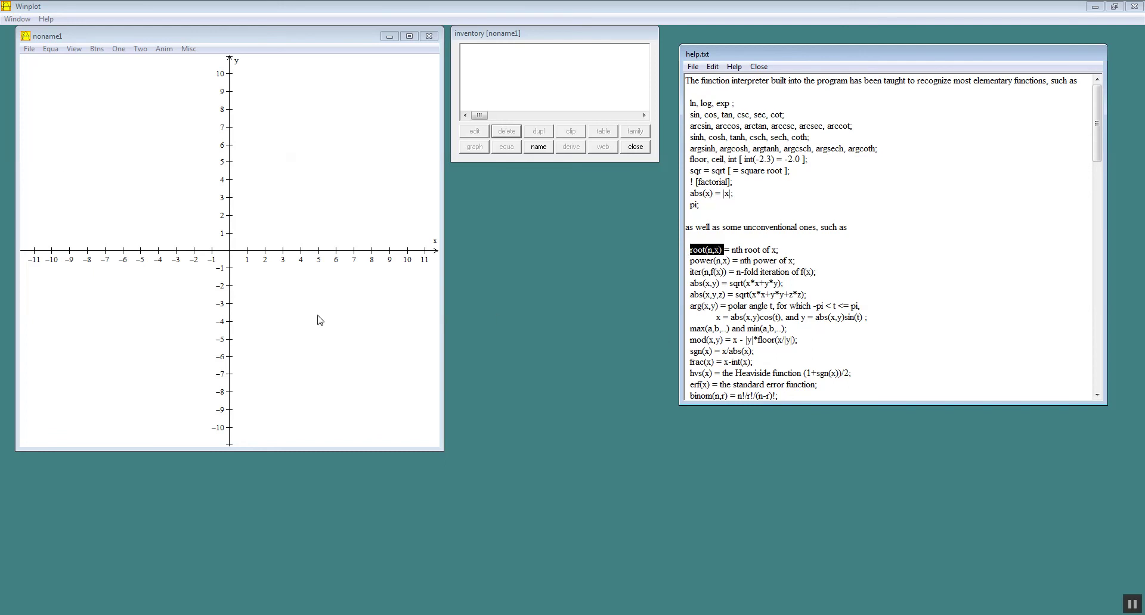
pyautogui.click(30, 49)
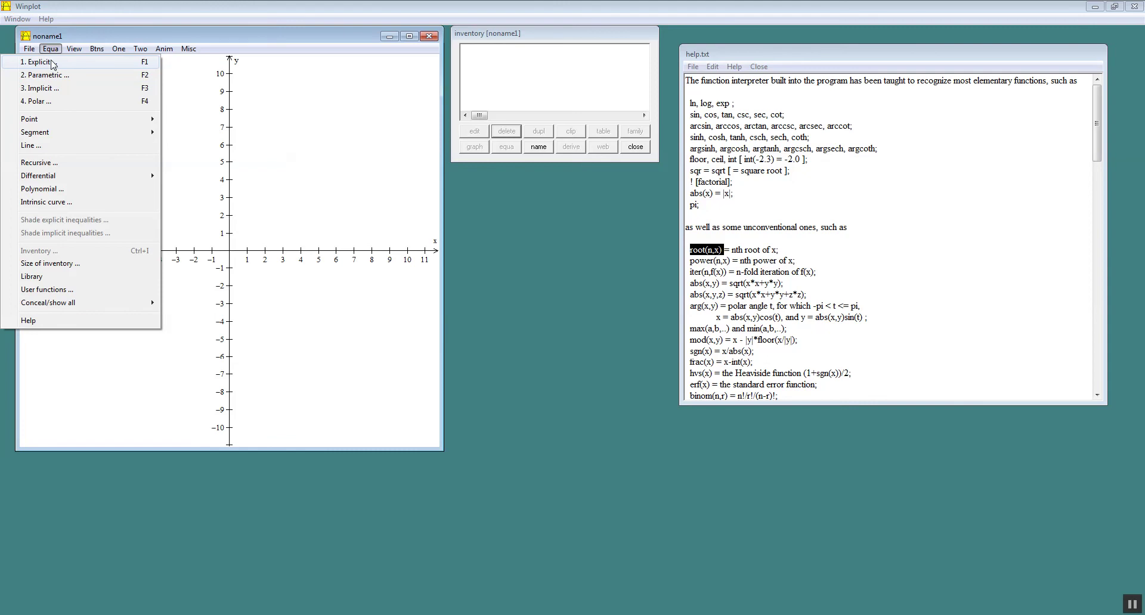
pyautogui.click(53, 62)
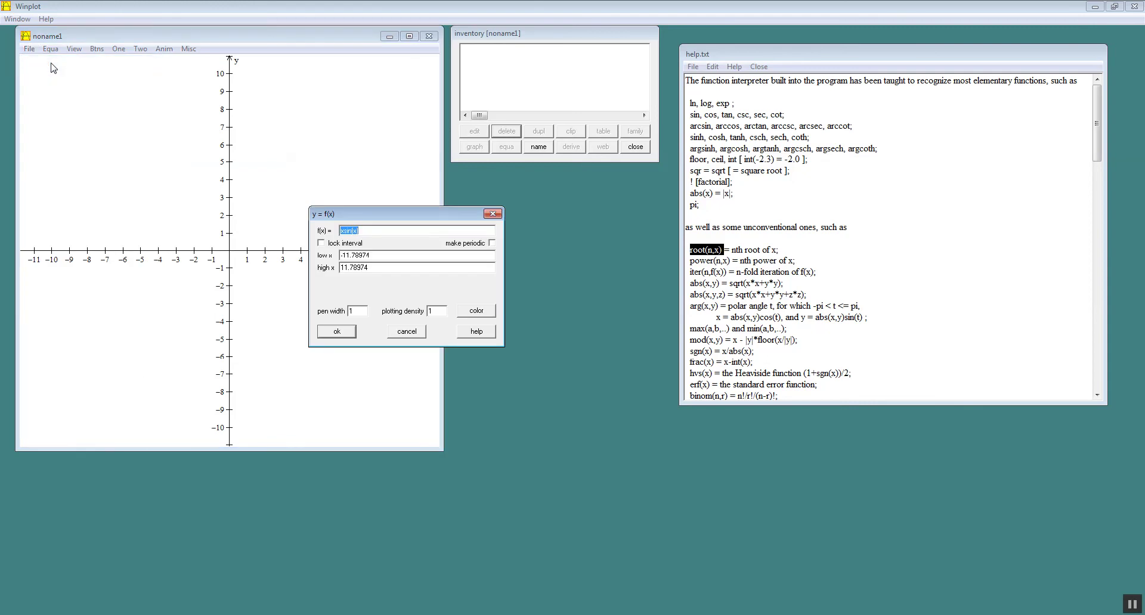
pyautogui.write('root(3,x')
pyautogui.click(327, 332)
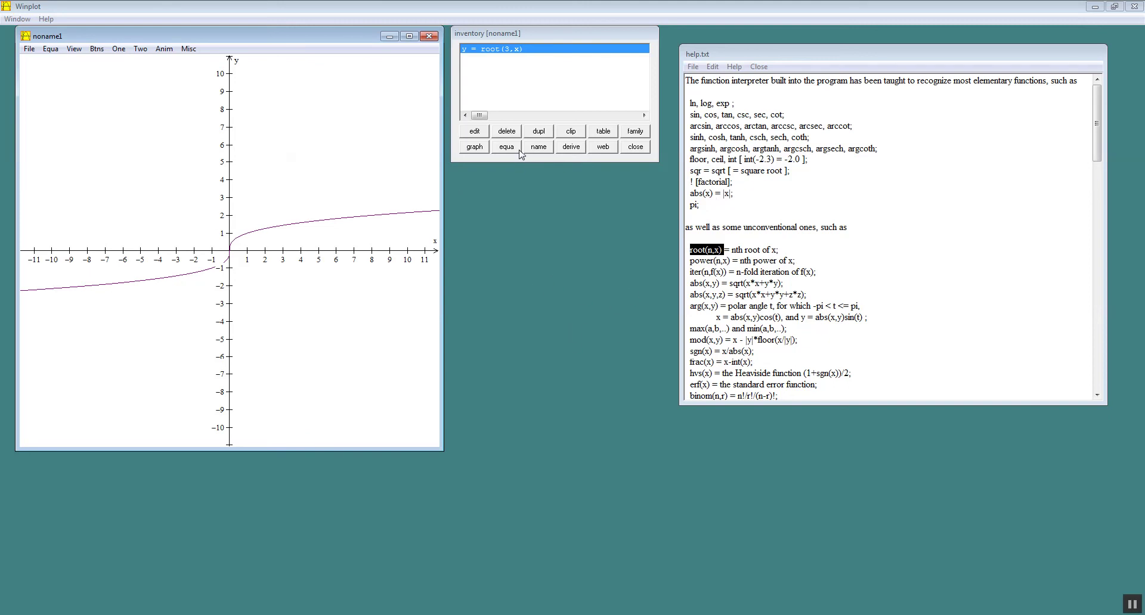
pyautogui.click(507, 133)
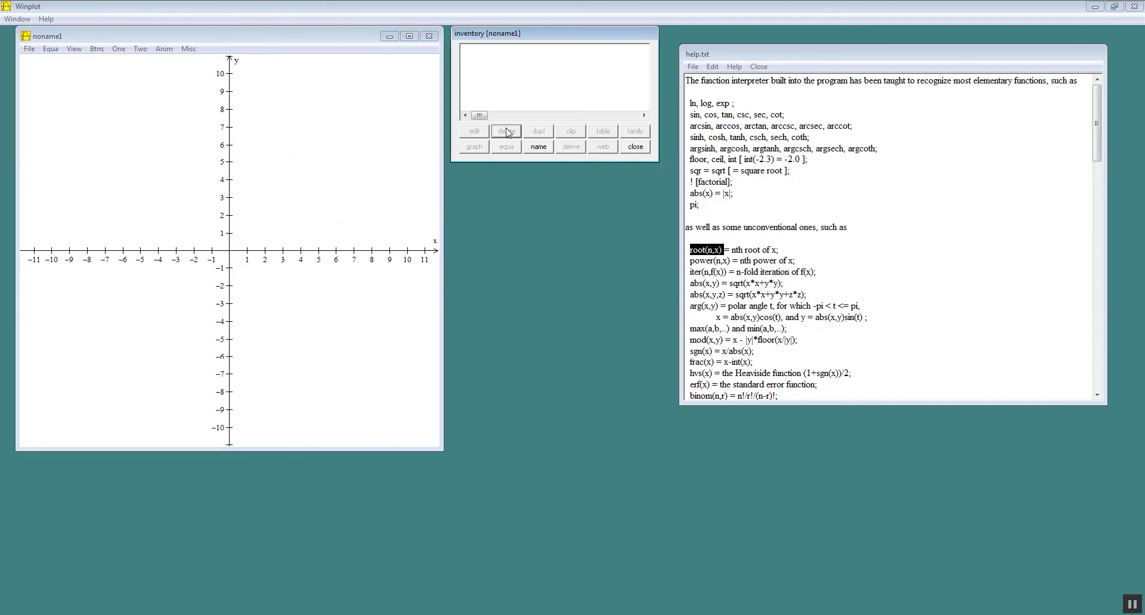
pyautogui.click(57, 51)
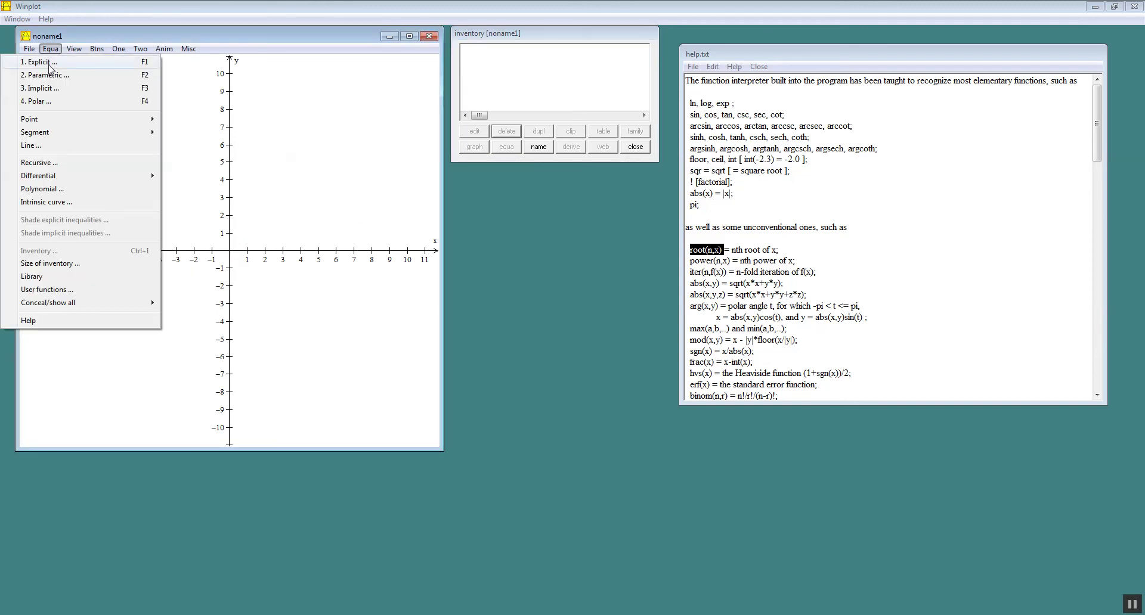
pyautogui.click(49, 63)
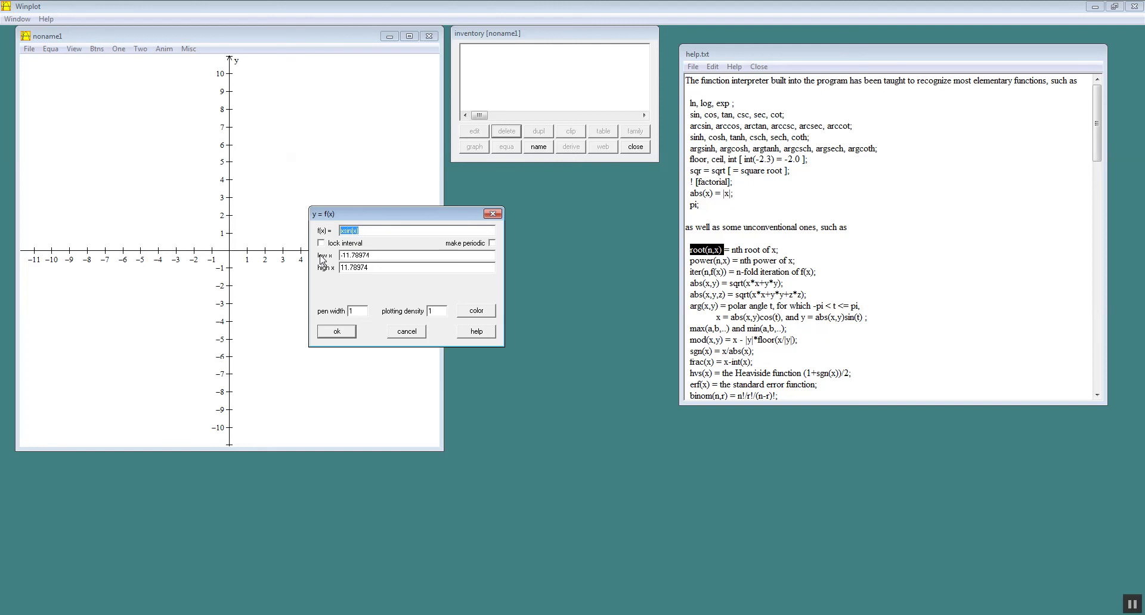
pyautogui.write('5*abs(x)+7x')
pyautogui.click(337, 332)
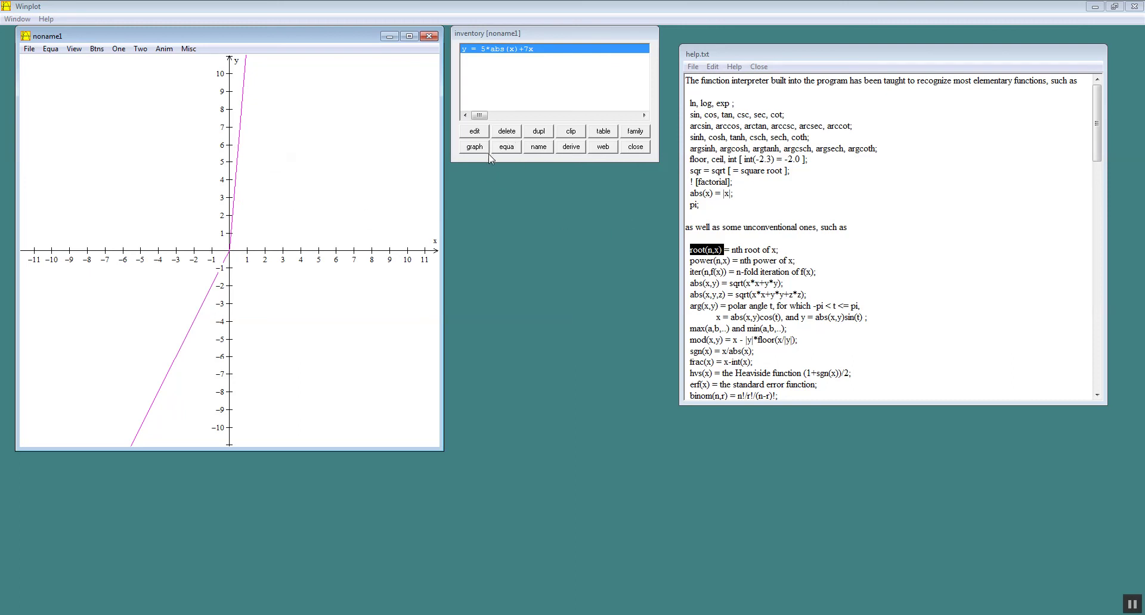
pyautogui.click(511, 132)
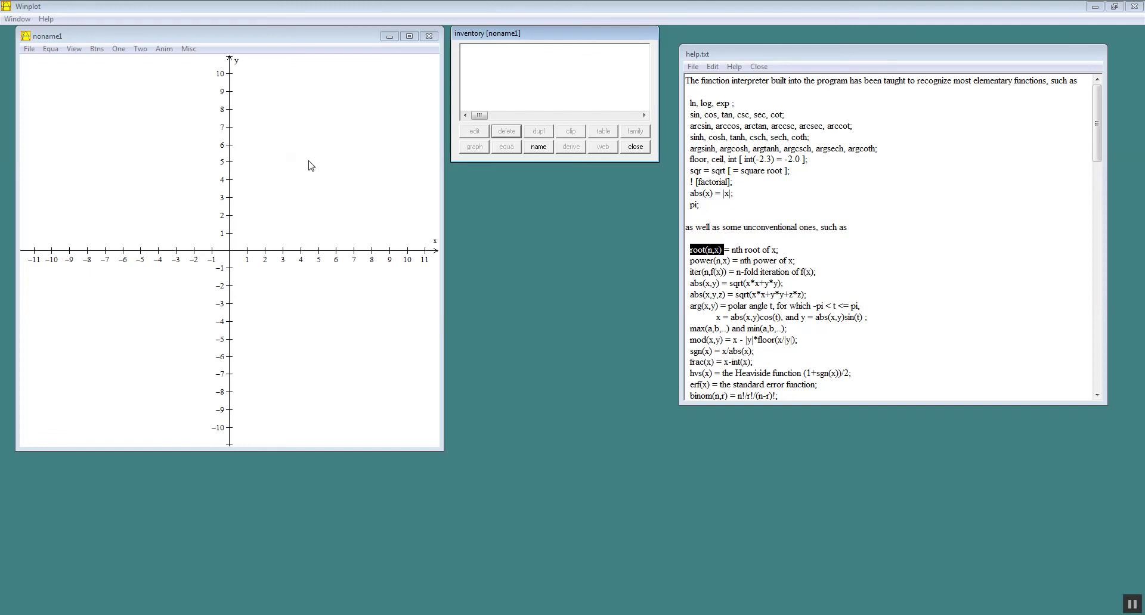
pyautogui.click(53, 50)
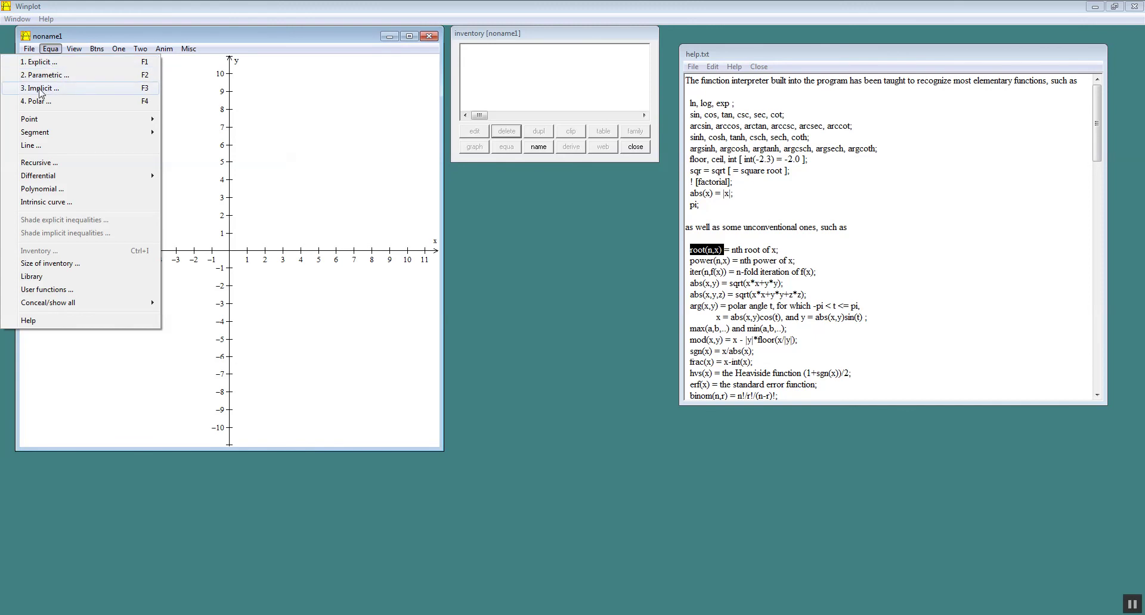
pyautogui.click(41, 89)
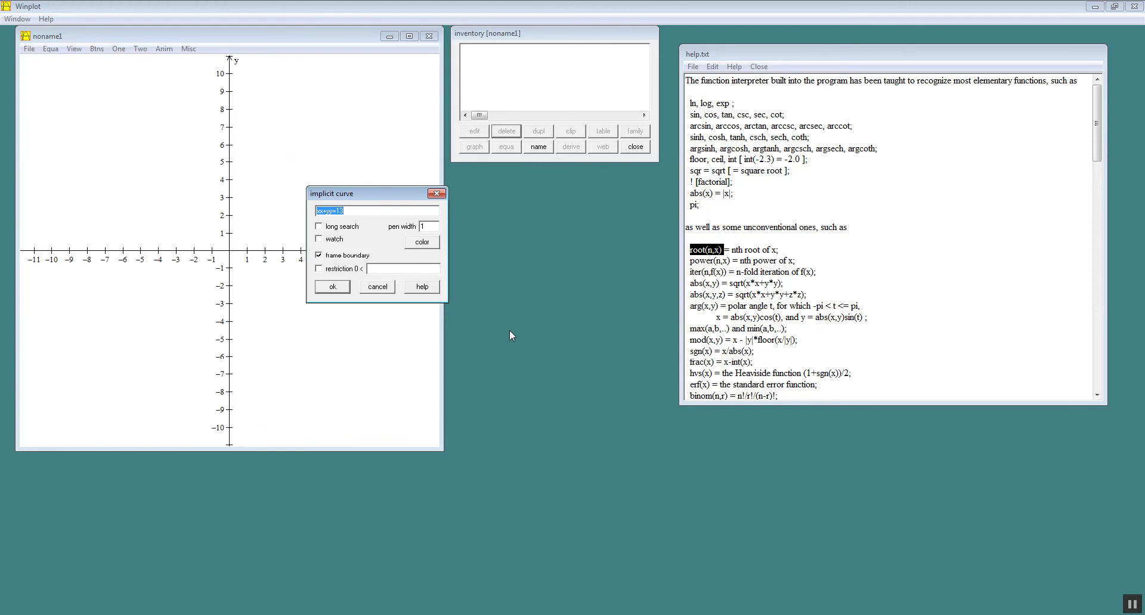
pyautogui.write('x^2+y^2=9')
pyautogui.click(333, 287)
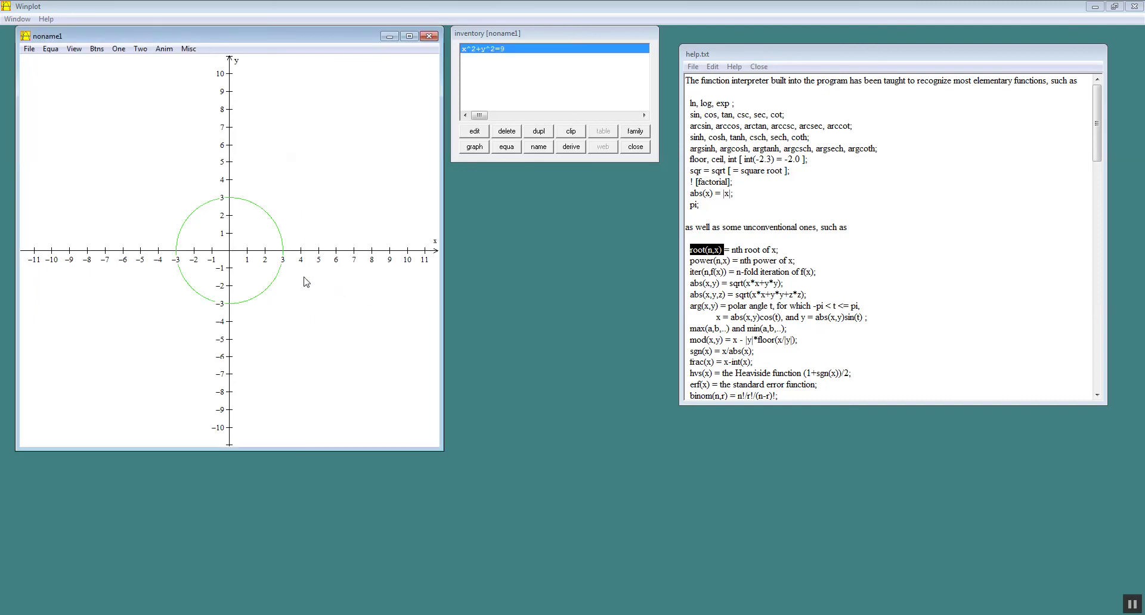
pyautogui.click(504, 134)
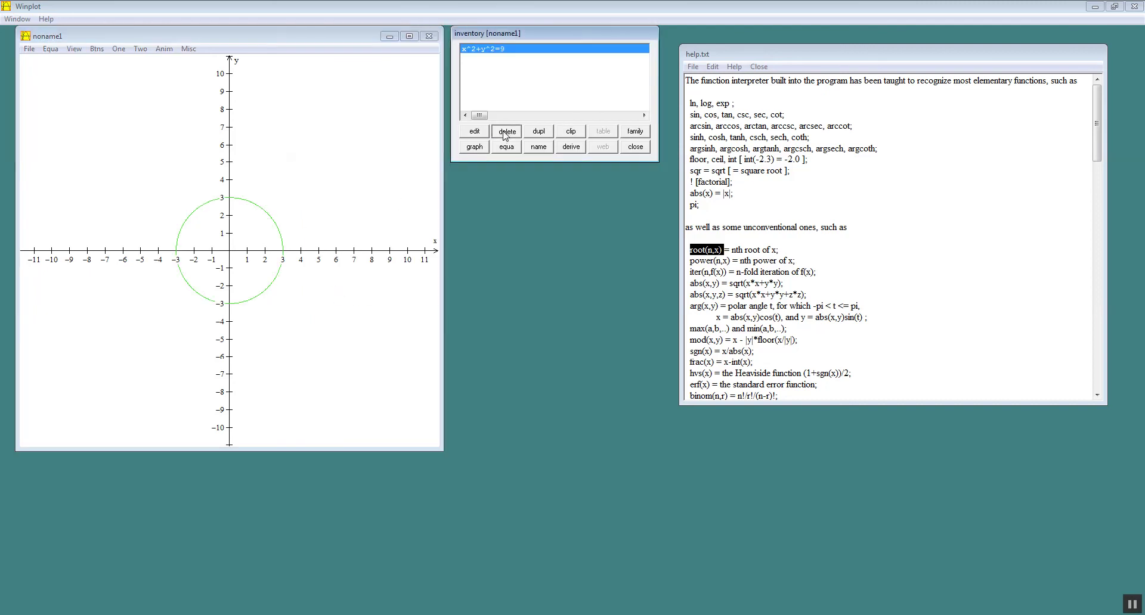
# Plot the implicit equation abs(y)-abs(x)=x^2-y^2, drawing two diagonal lines crossing at the origin.
pyautogui.click(51, 50)
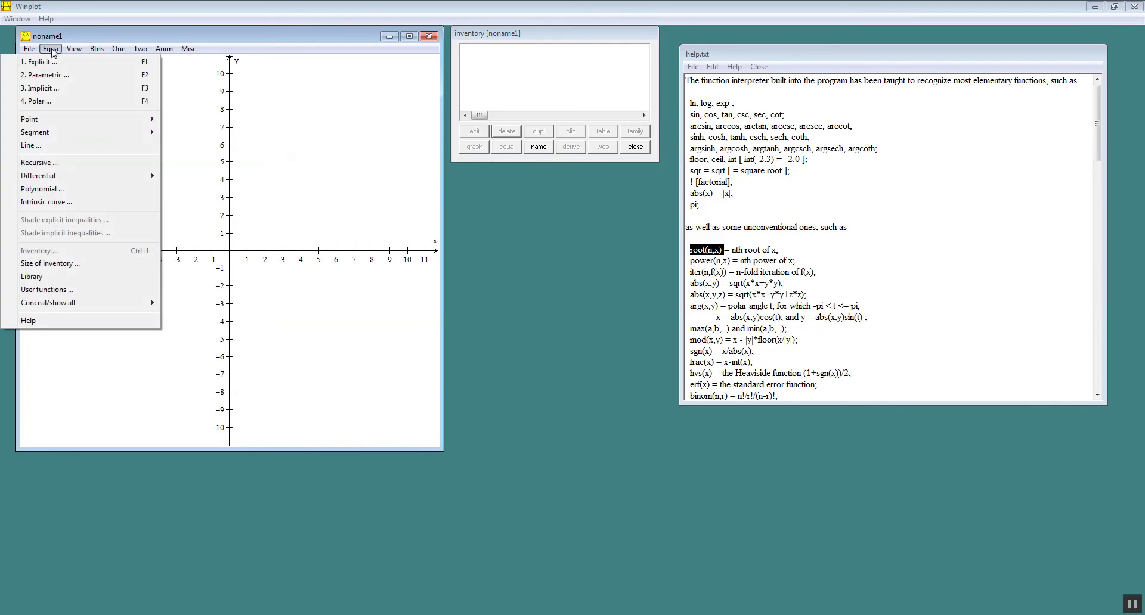
pyautogui.click(55, 89)
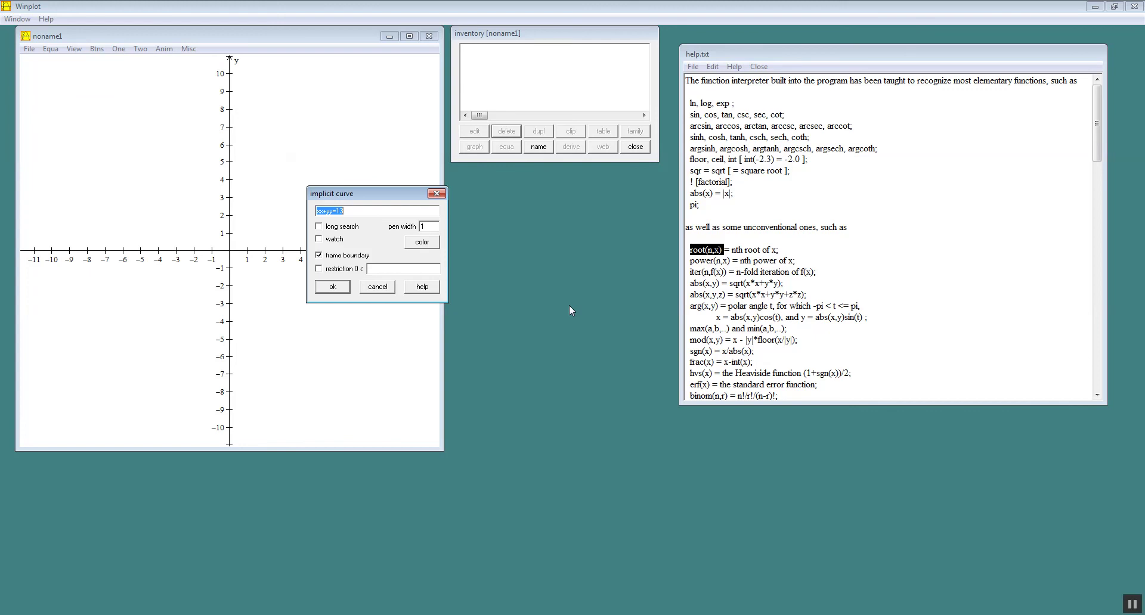
pyautogui.write('abs(y)-abs(x)=x^2-y^2')
pyautogui.click(333, 287)
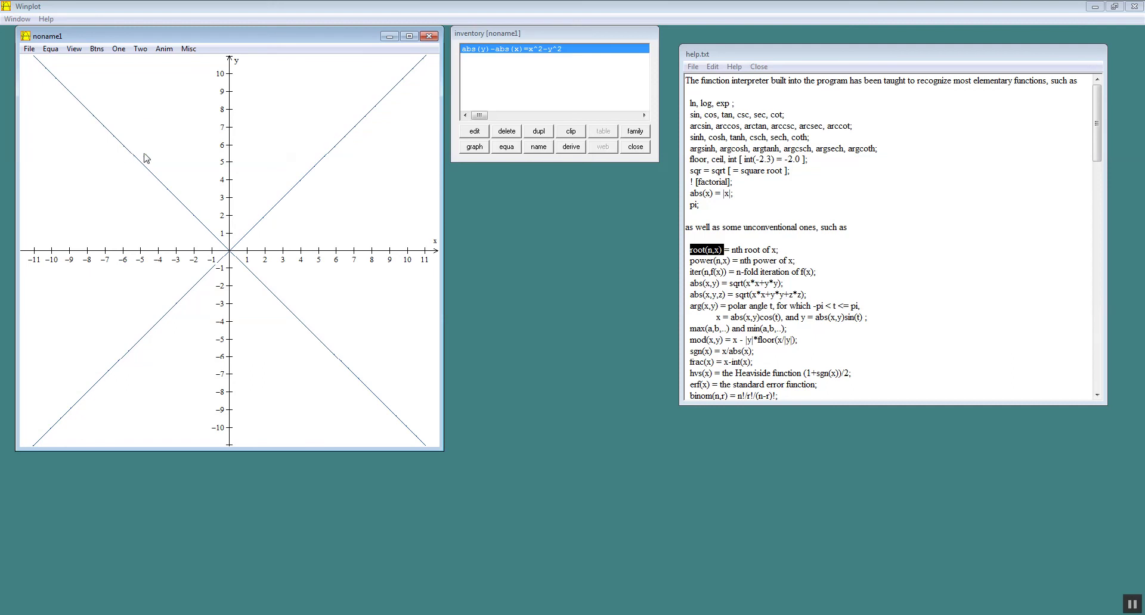
pyautogui.click(30, 50)
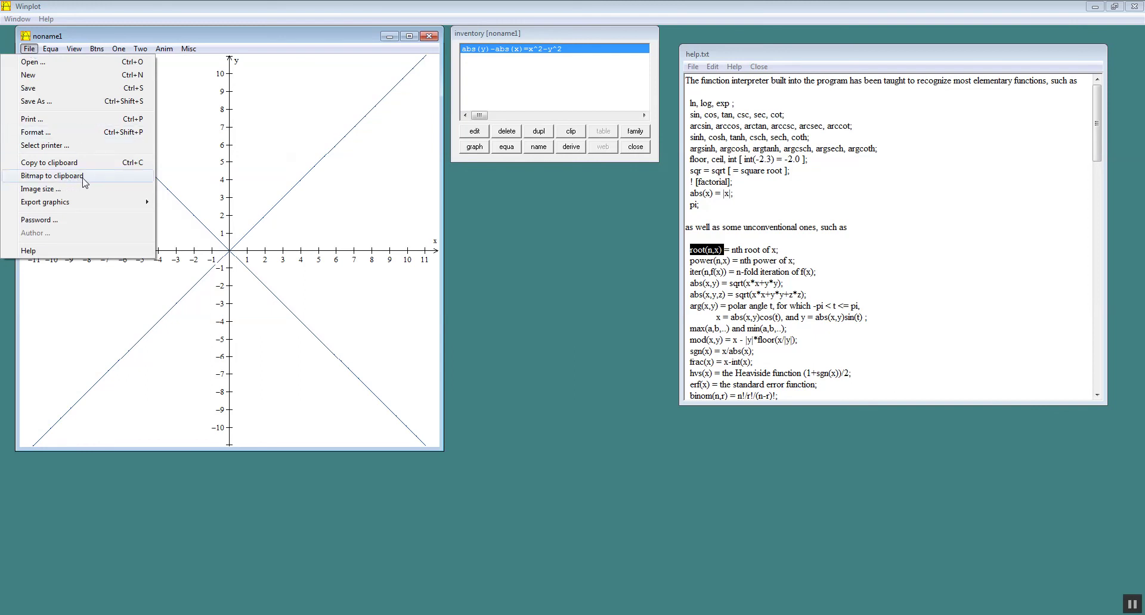
pyautogui.click(296, 40)
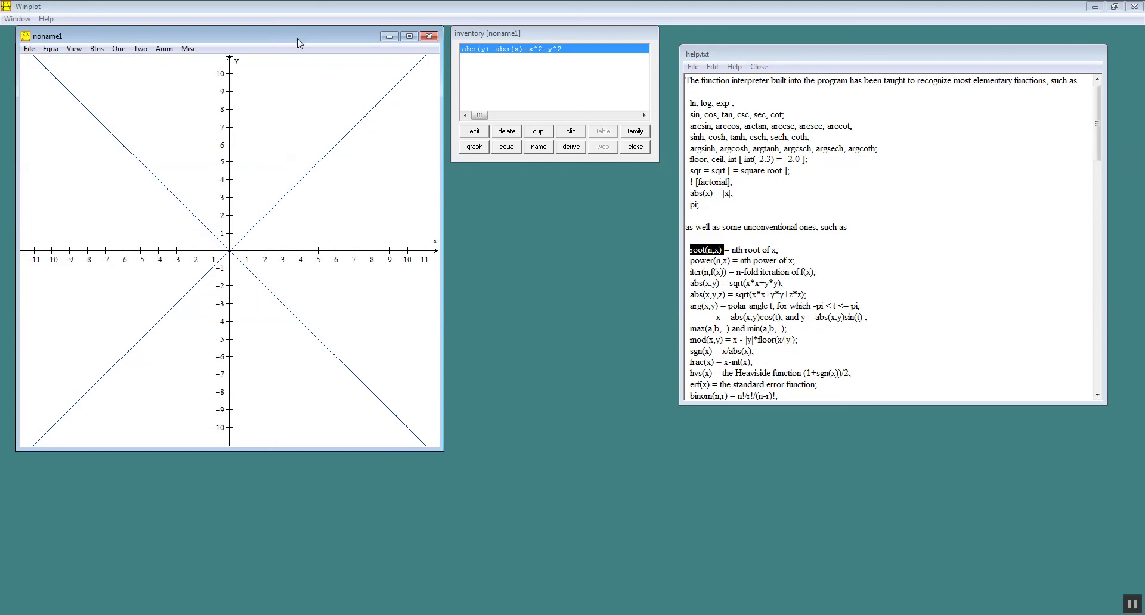